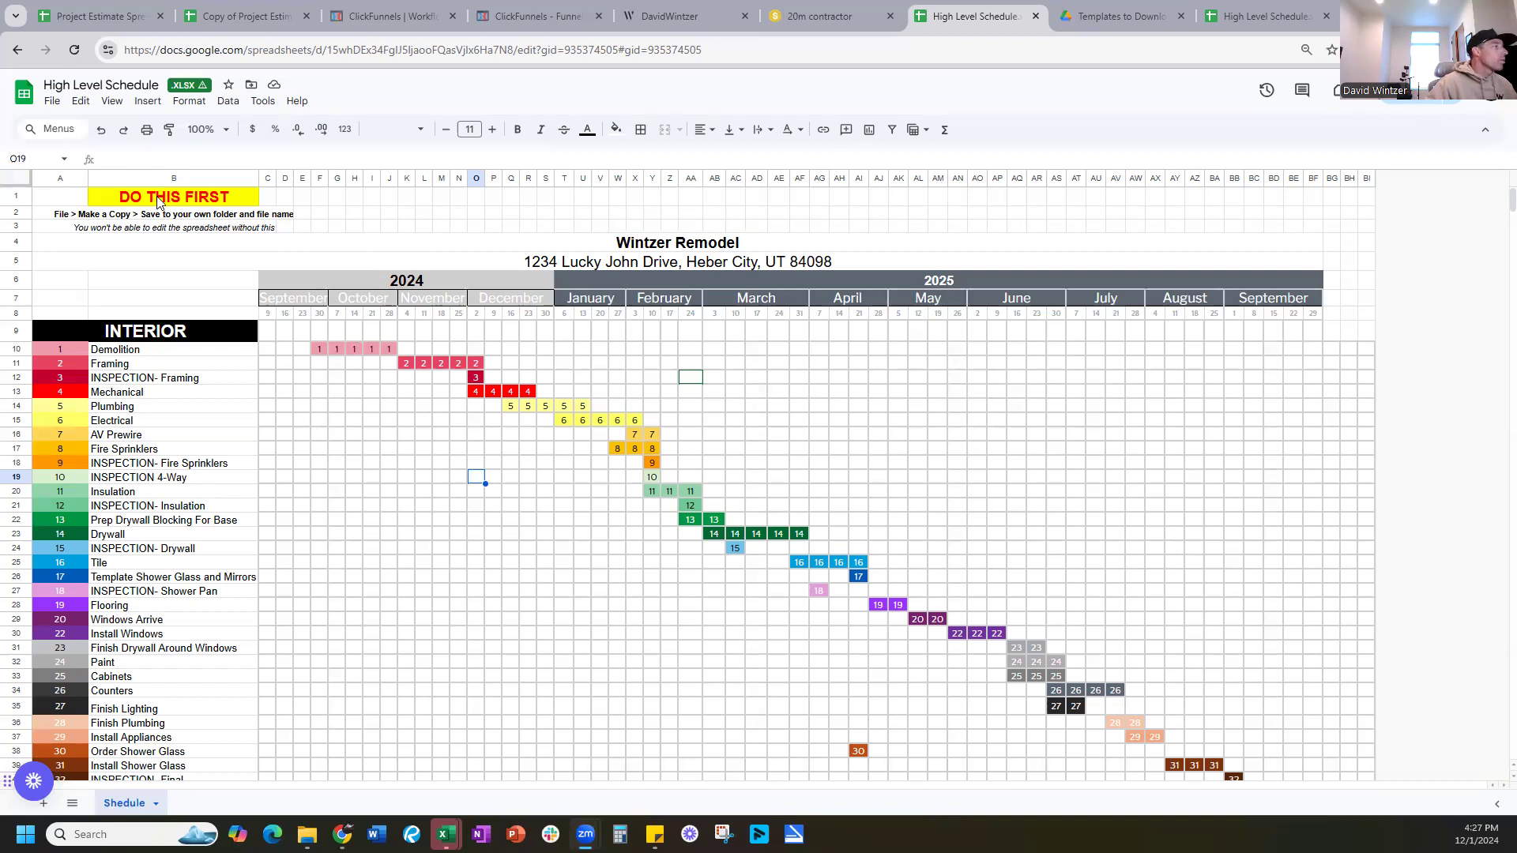
Check the available file options, including making a copy, and review the schedule's interior and exterior sections
click(49, 102)
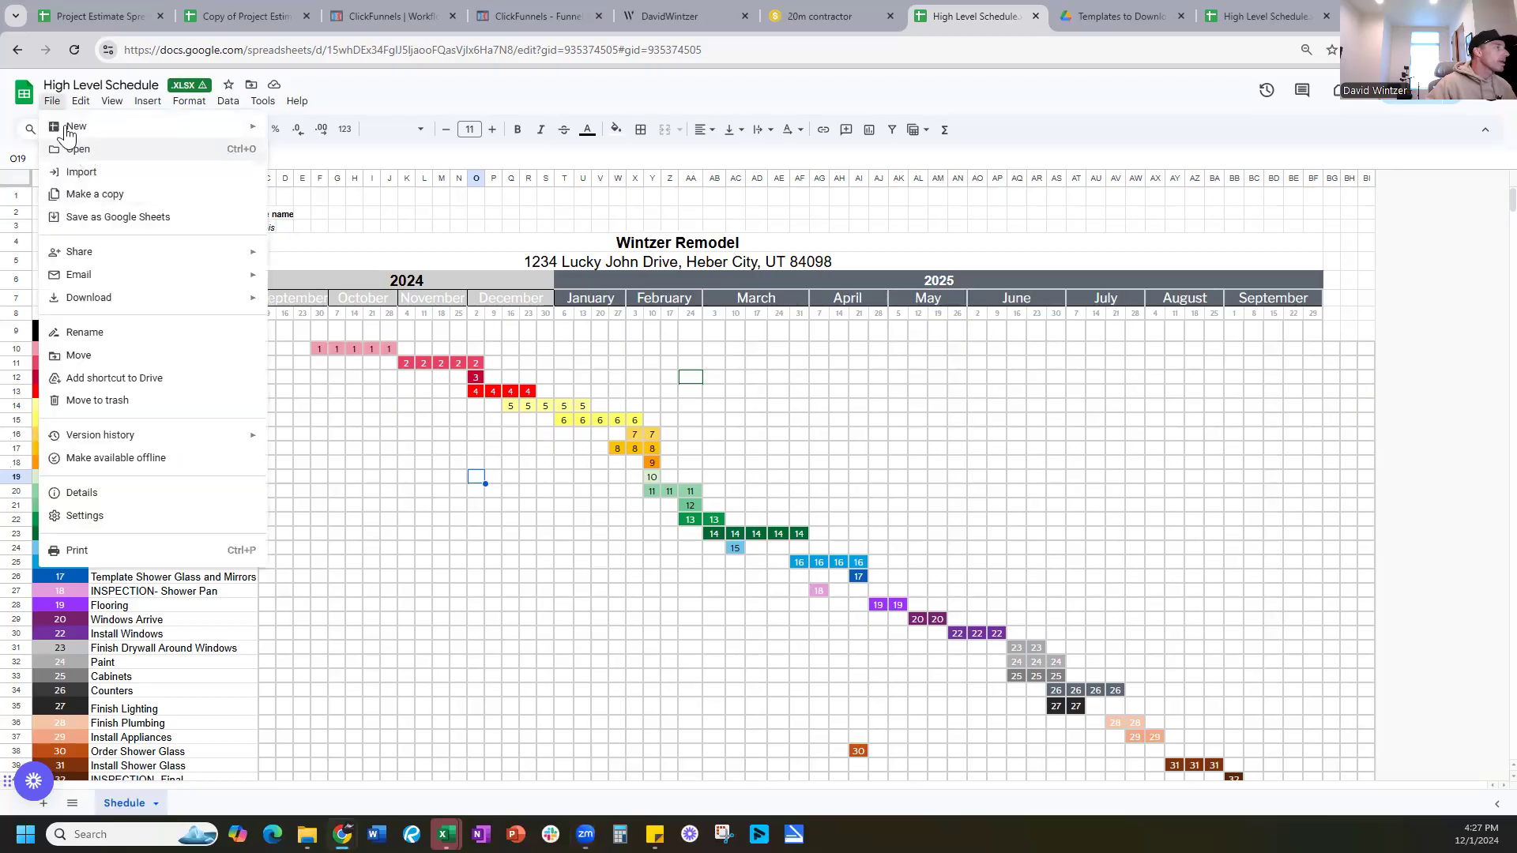
click(51, 101)
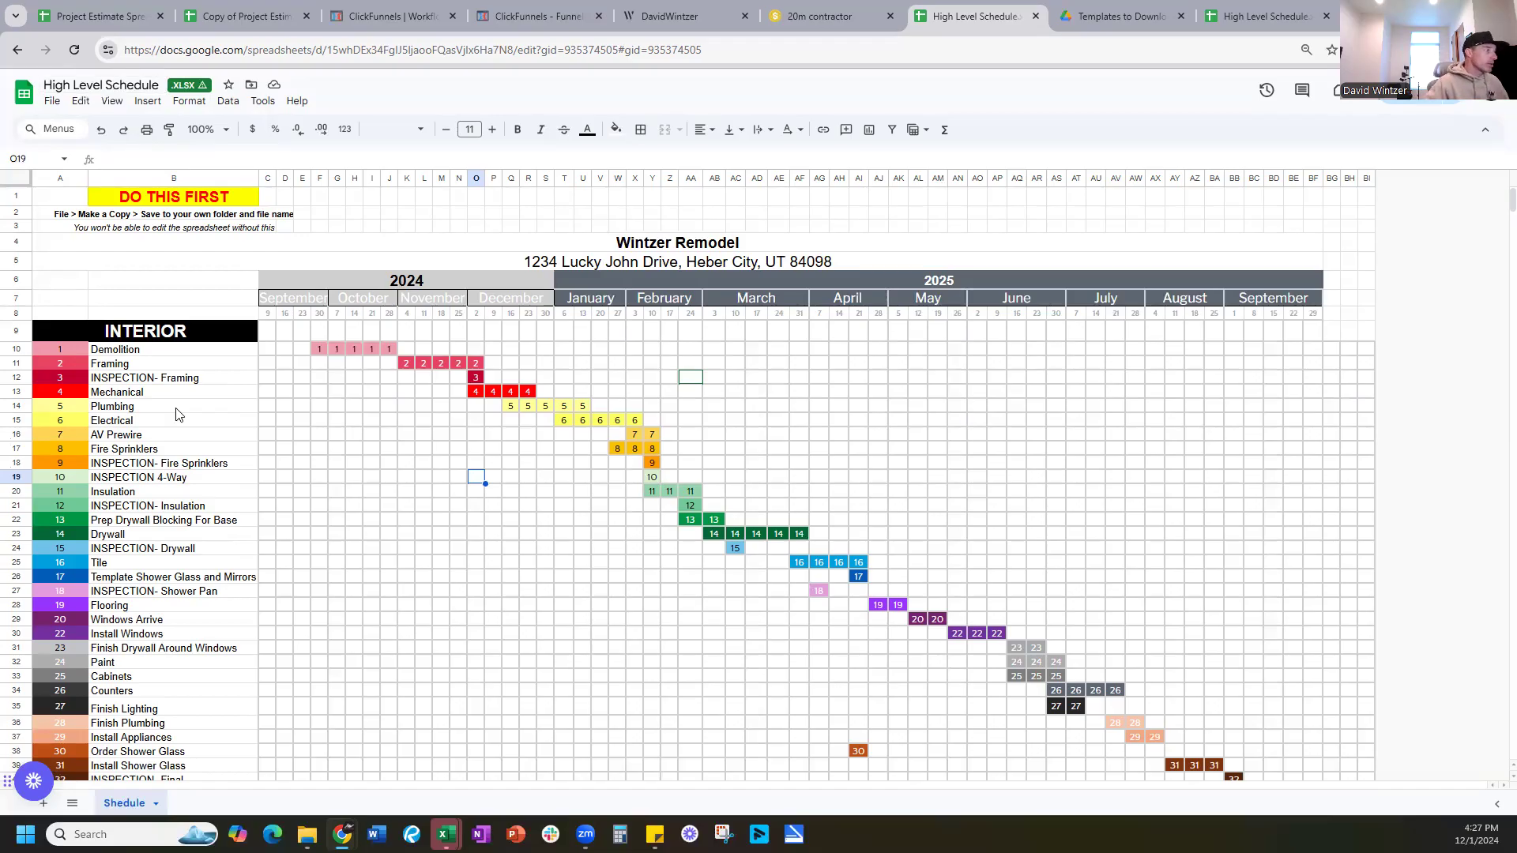
scroll(166, 312, down, 1)
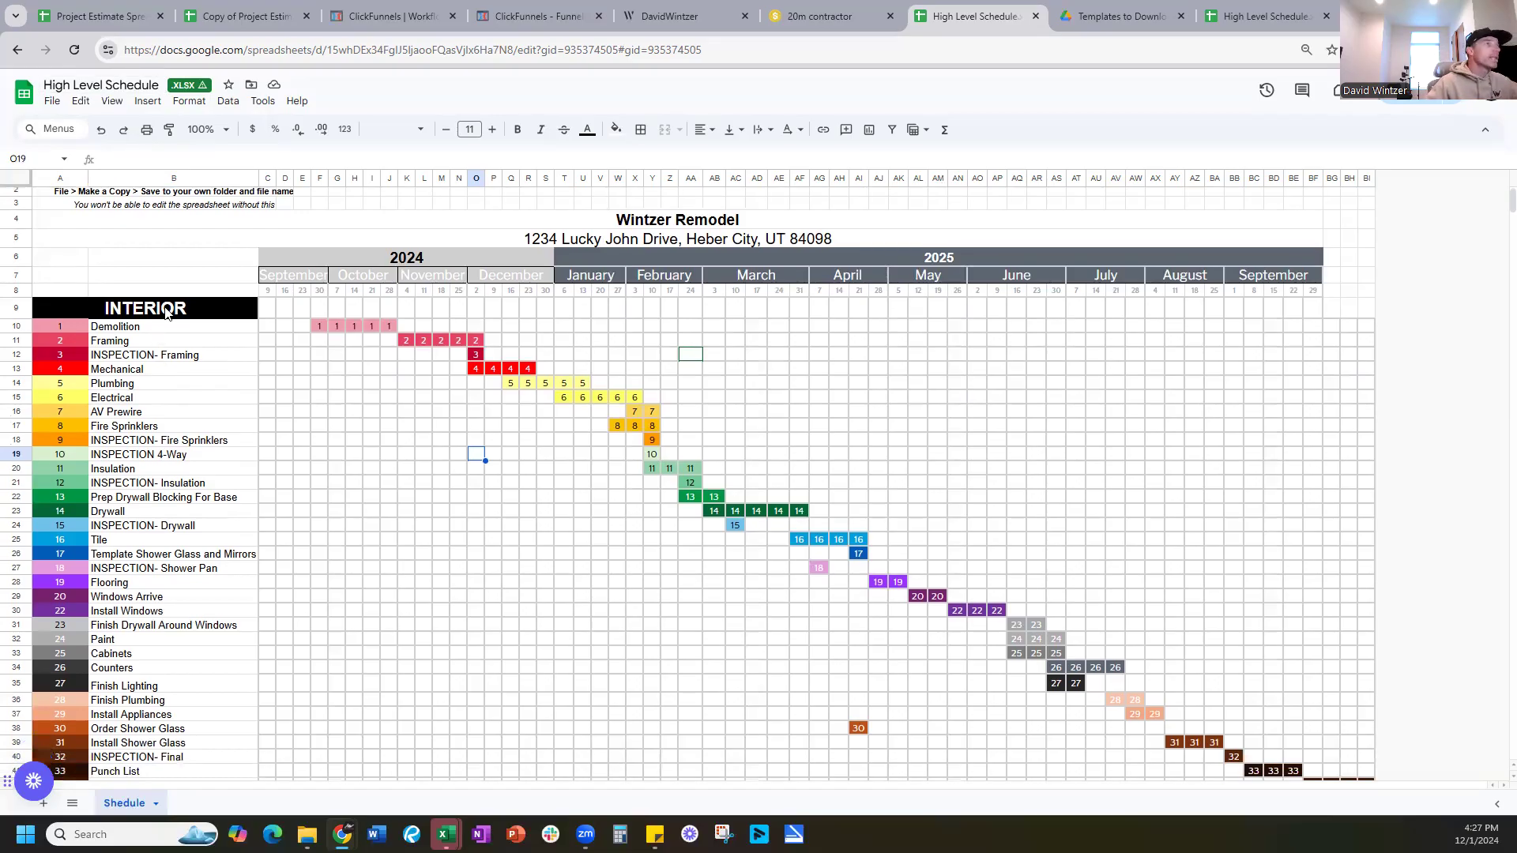
scroll(168, 316, down, 5)
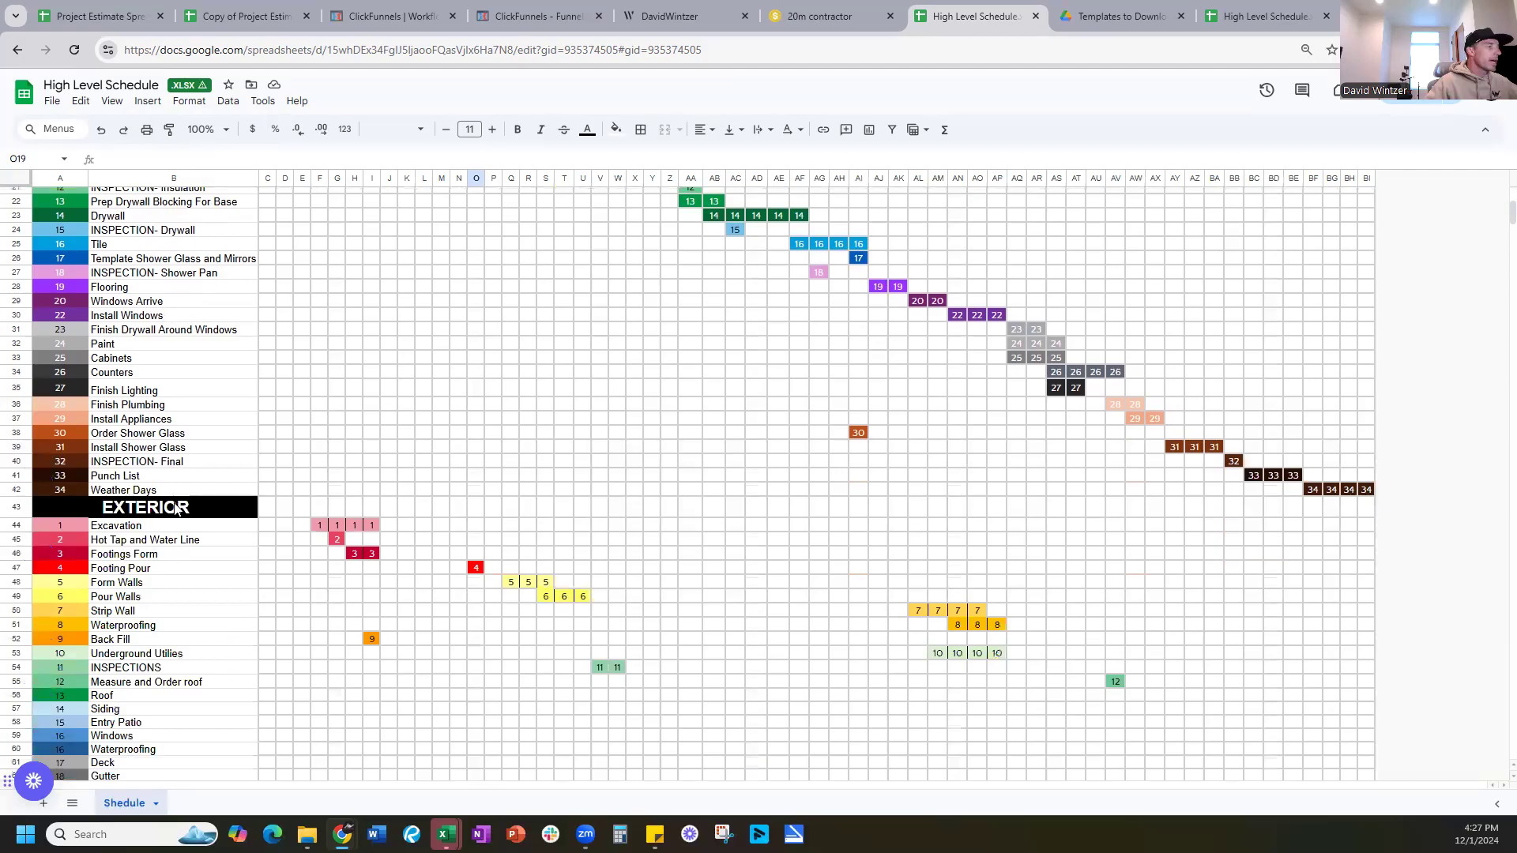
scroll(186, 515, down, 3)
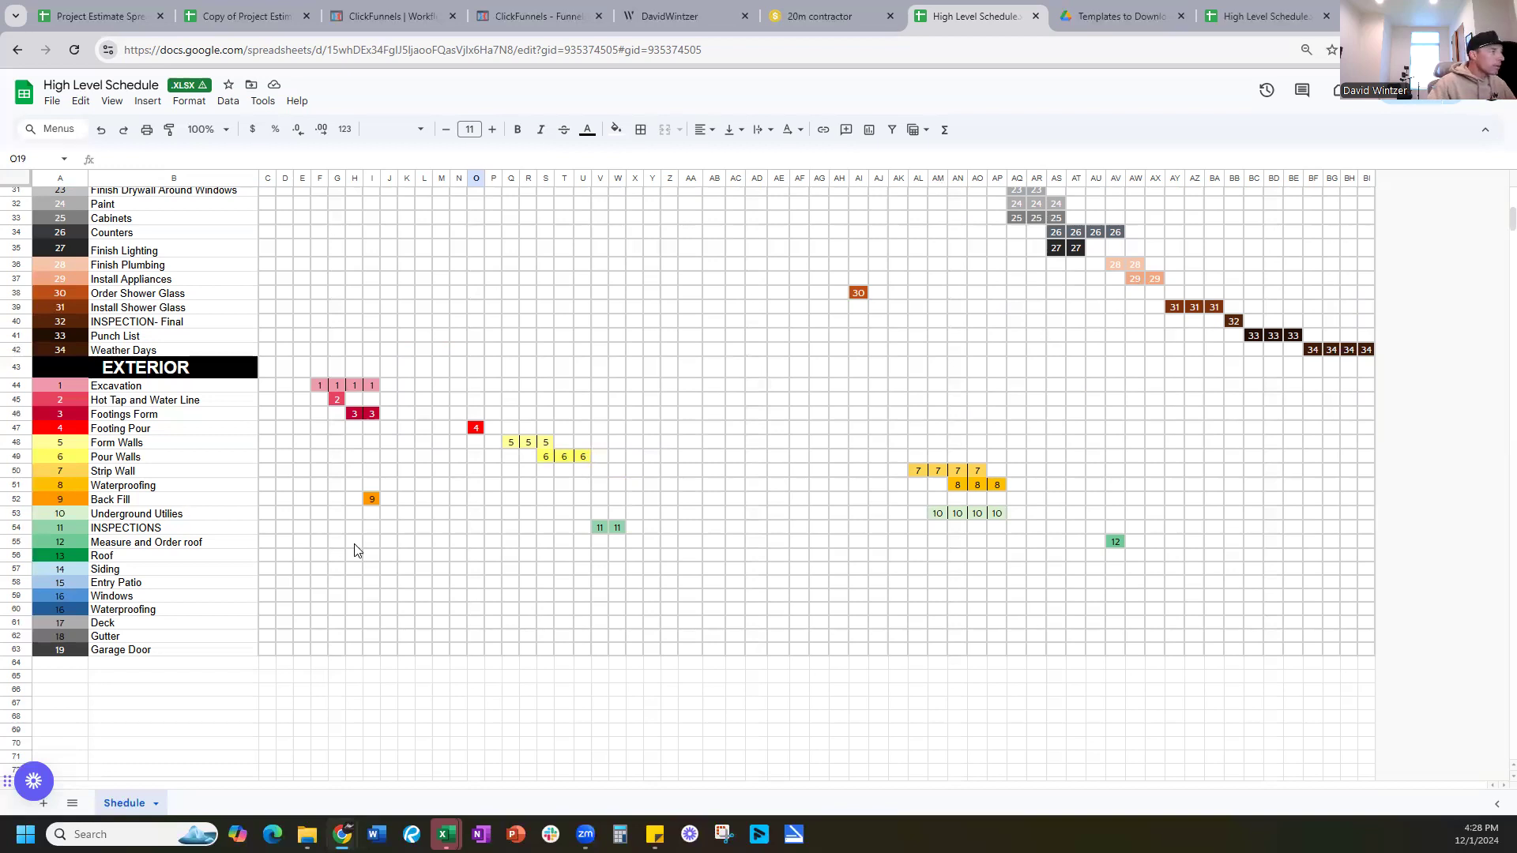
scroll(386, 525, up, 10)
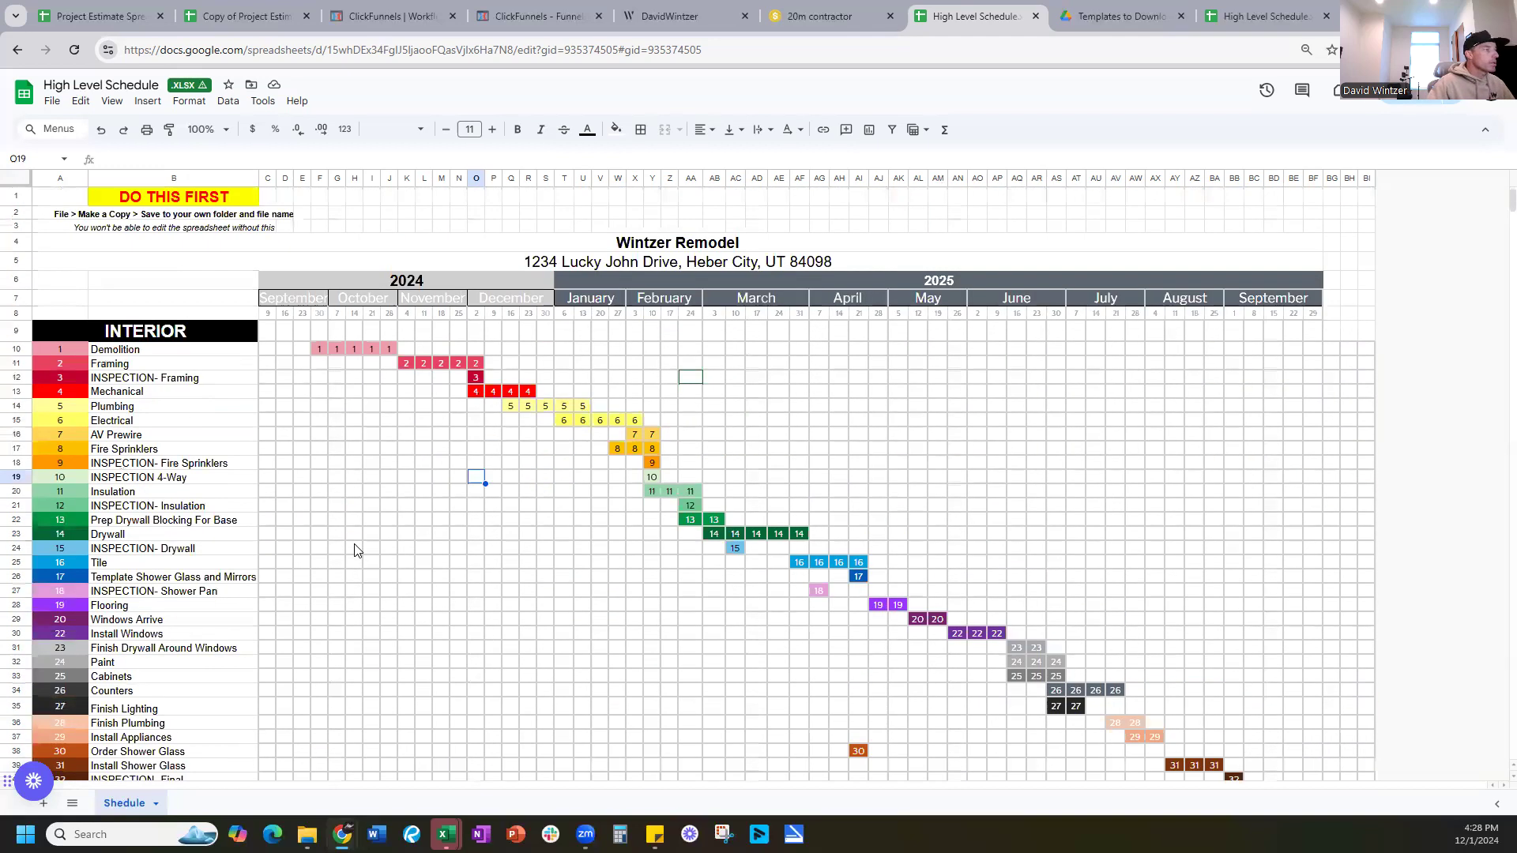
Inspect the 2024 and 2025 year headings and the September month heading of the schedule's timeline
click(341, 286)
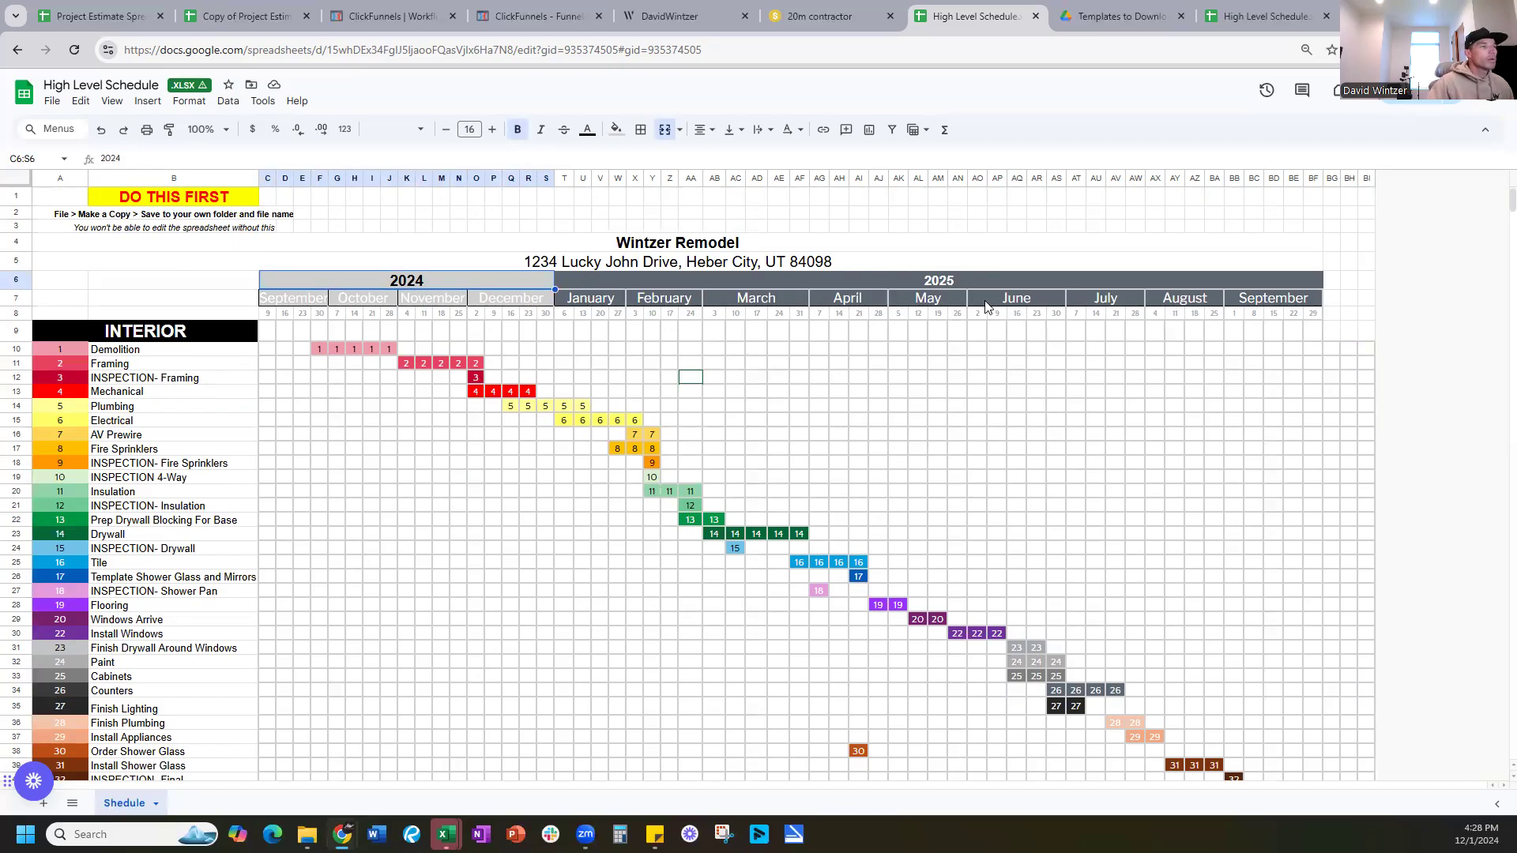
click(952, 277)
double_click(937, 281)
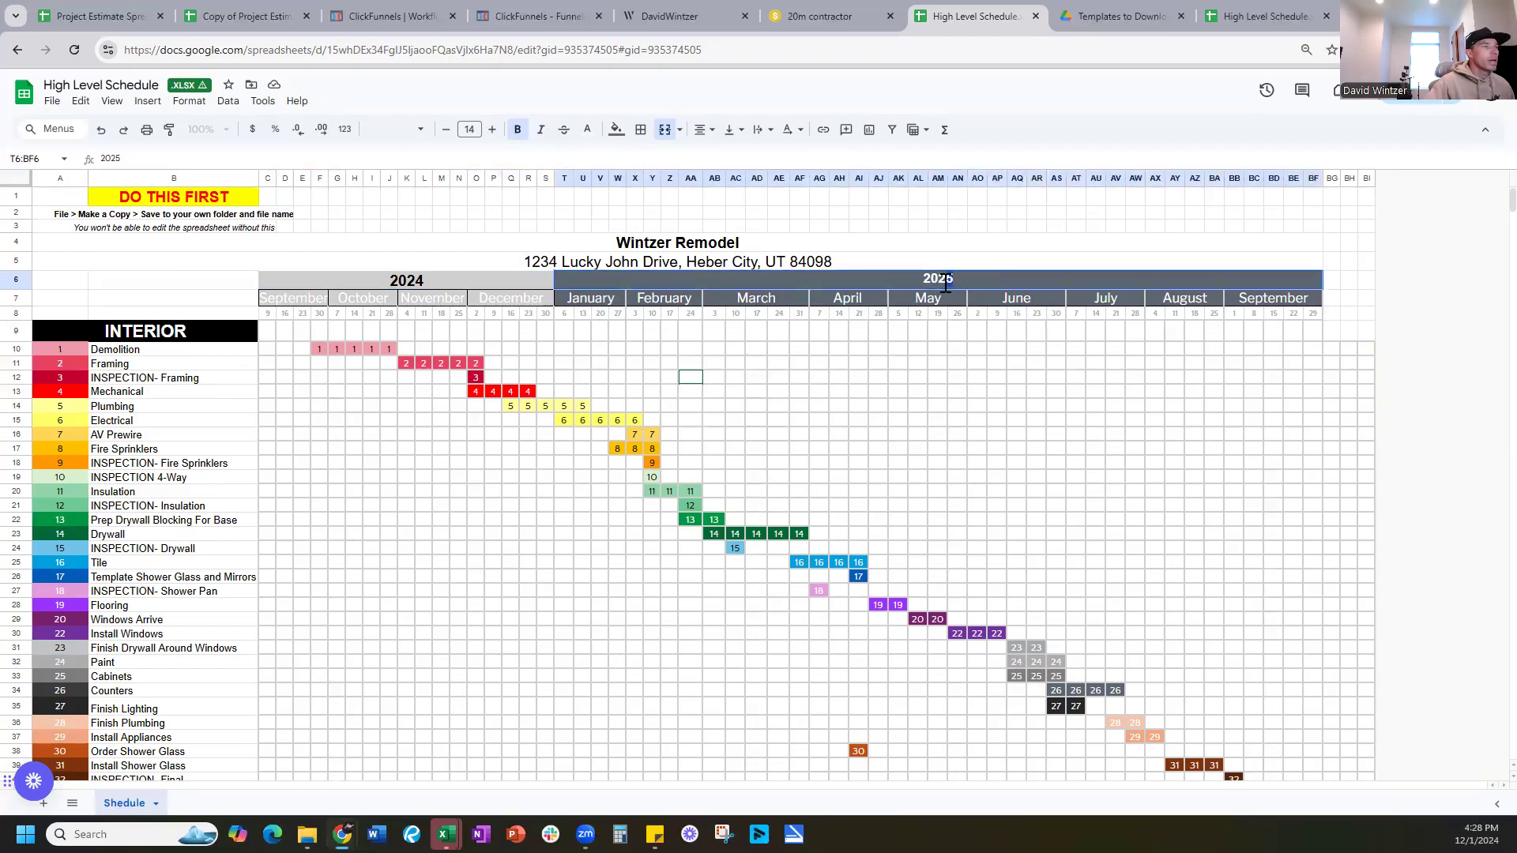
click(952, 279)
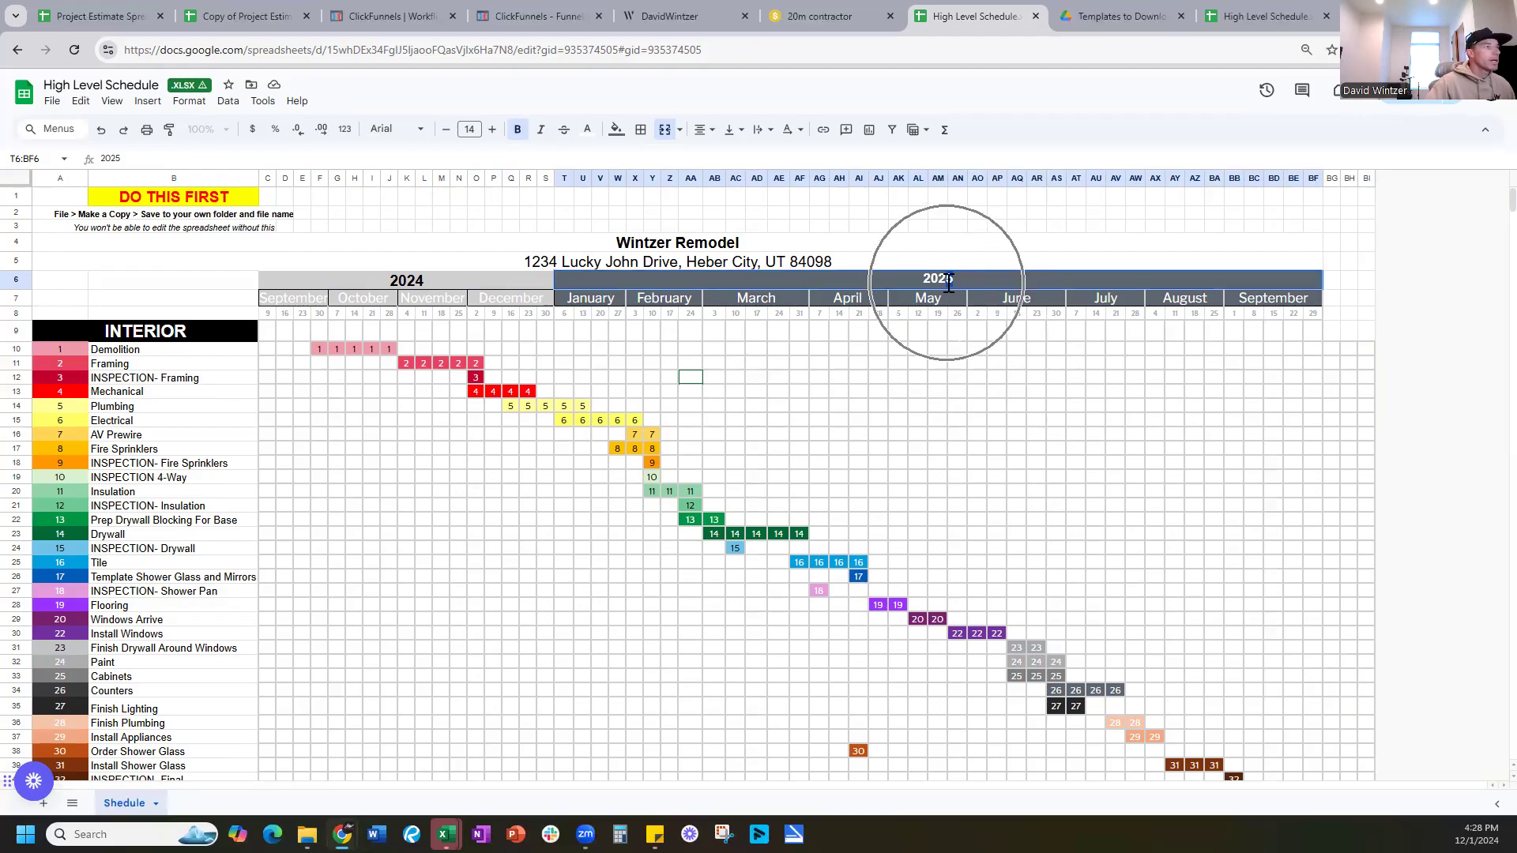
double_click(289, 301)
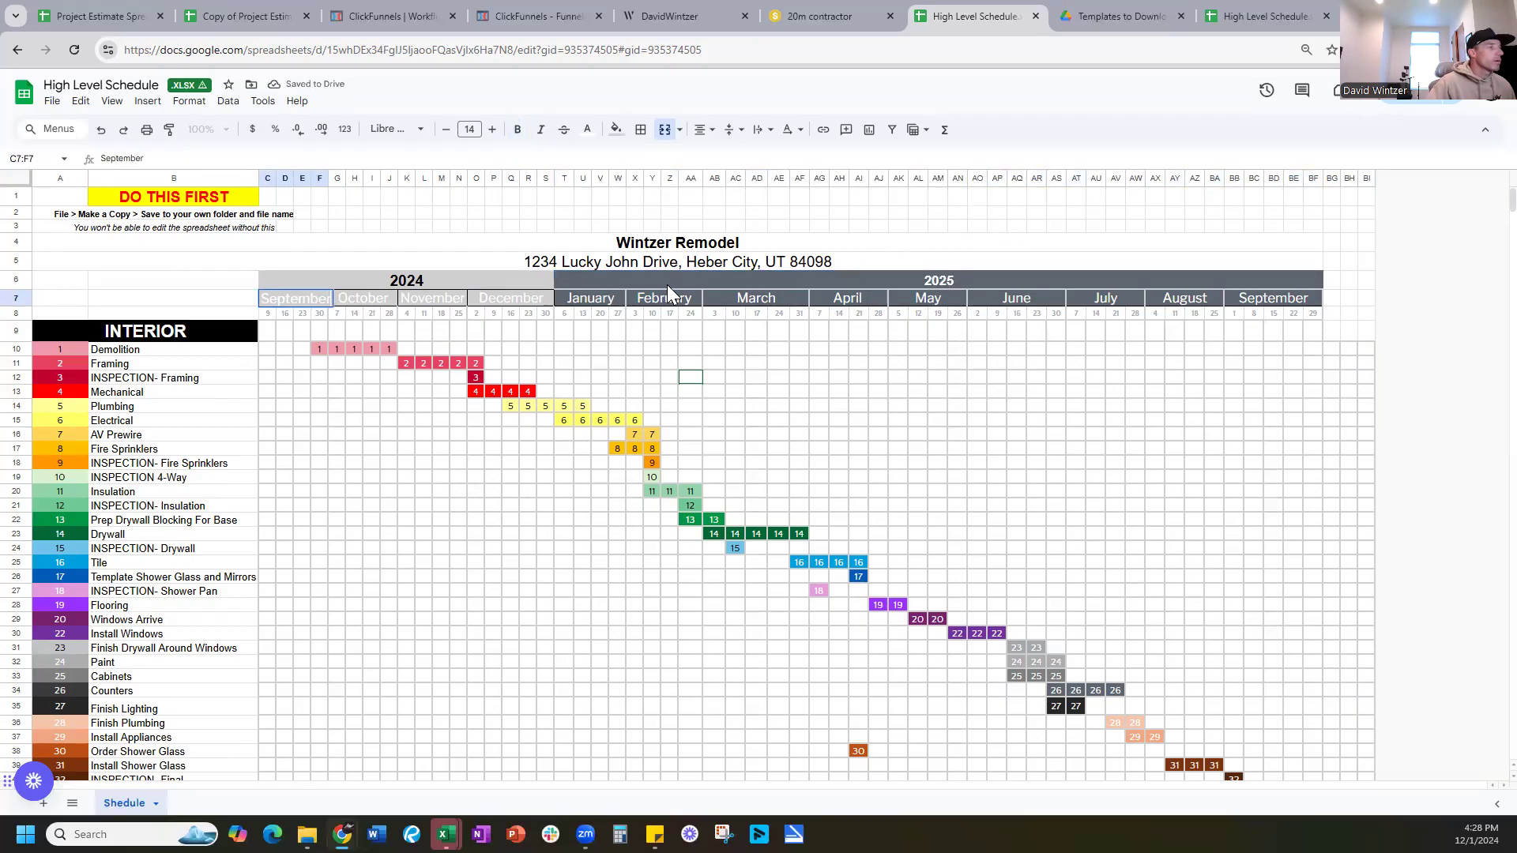
double_click(323, 301)
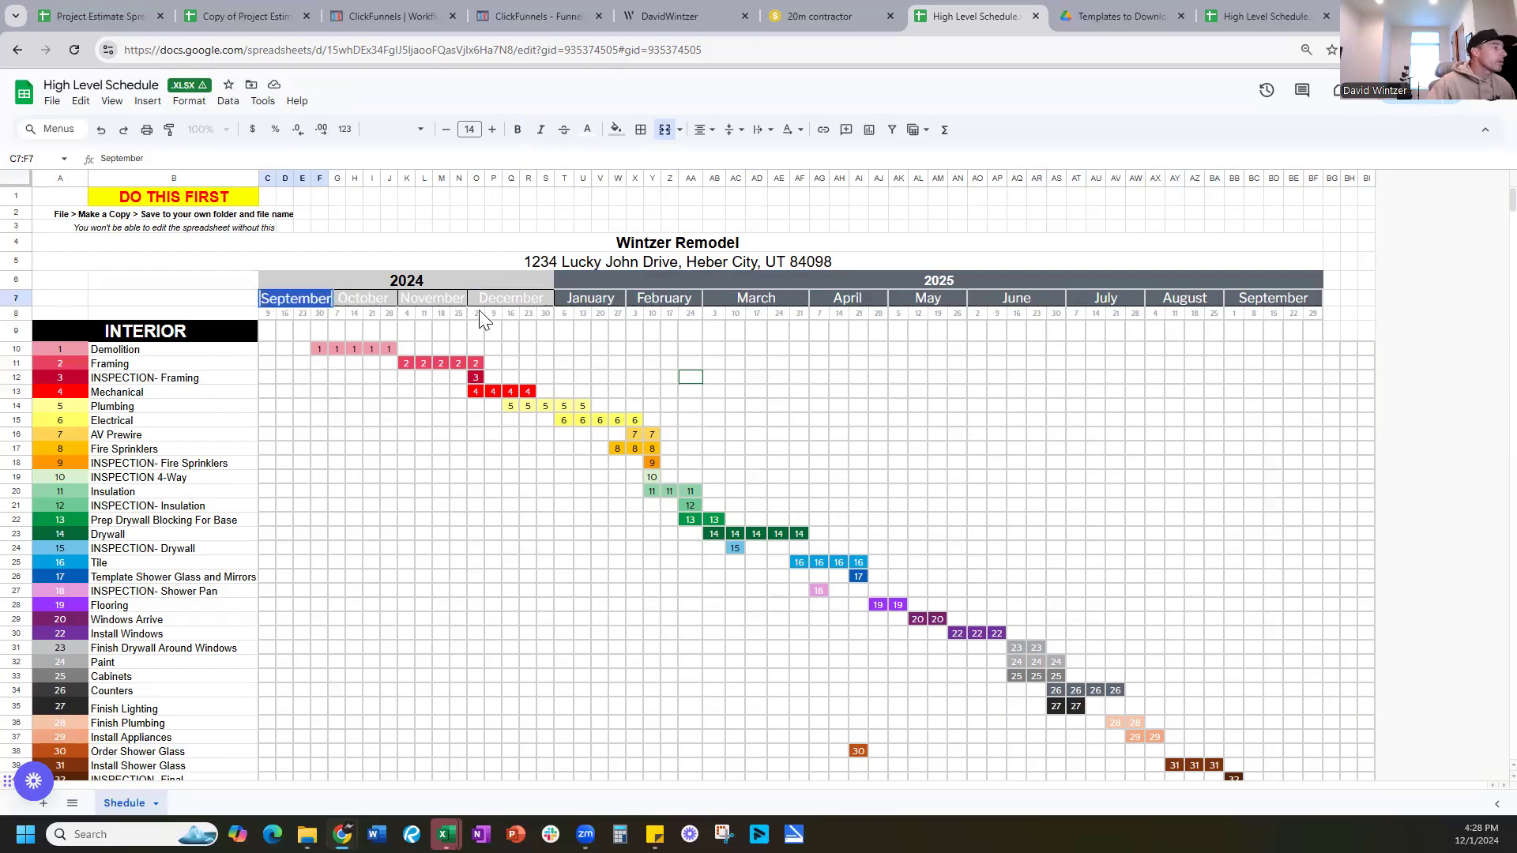
Examine the weekly dates in row 8 beneath the September and December 2024 headings
drag(269, 331, 308, 328)
click(268, 362)
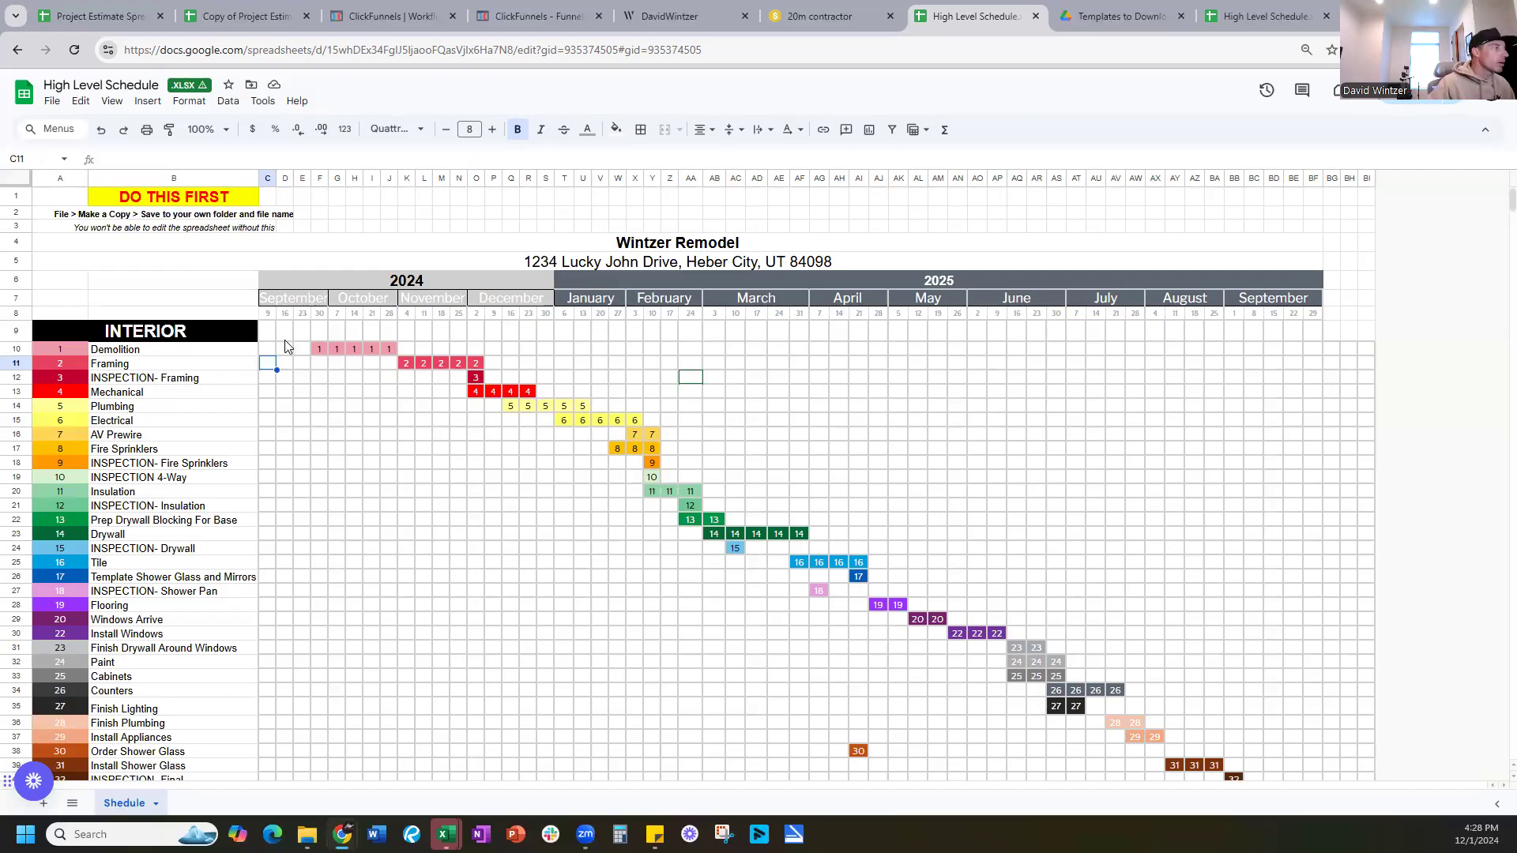
click(269, 336)
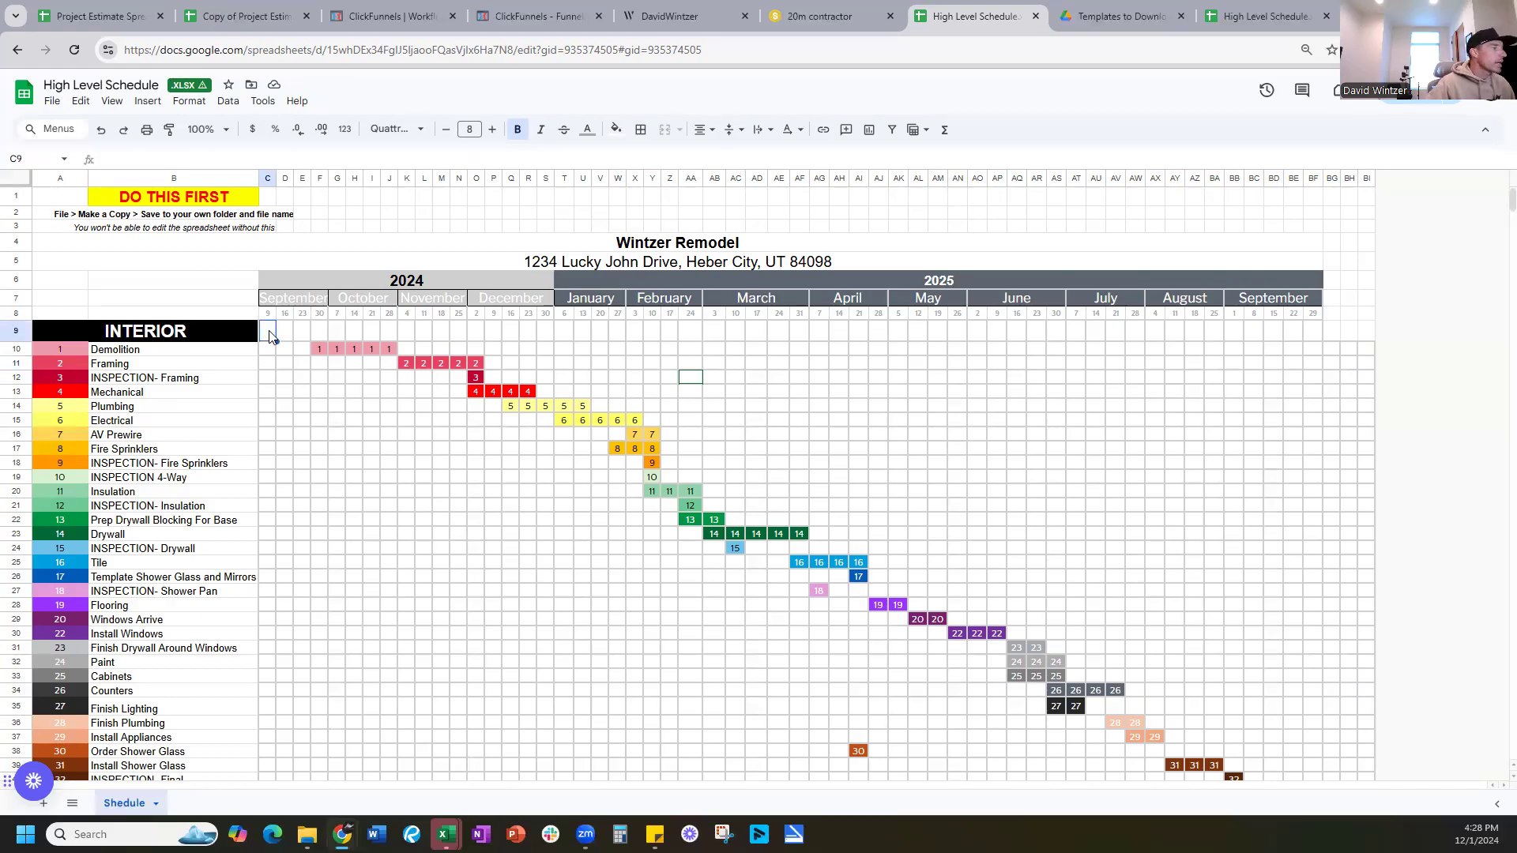
click(268, 314)
click(283, 318)
click(301, 319)
click(322, 318)
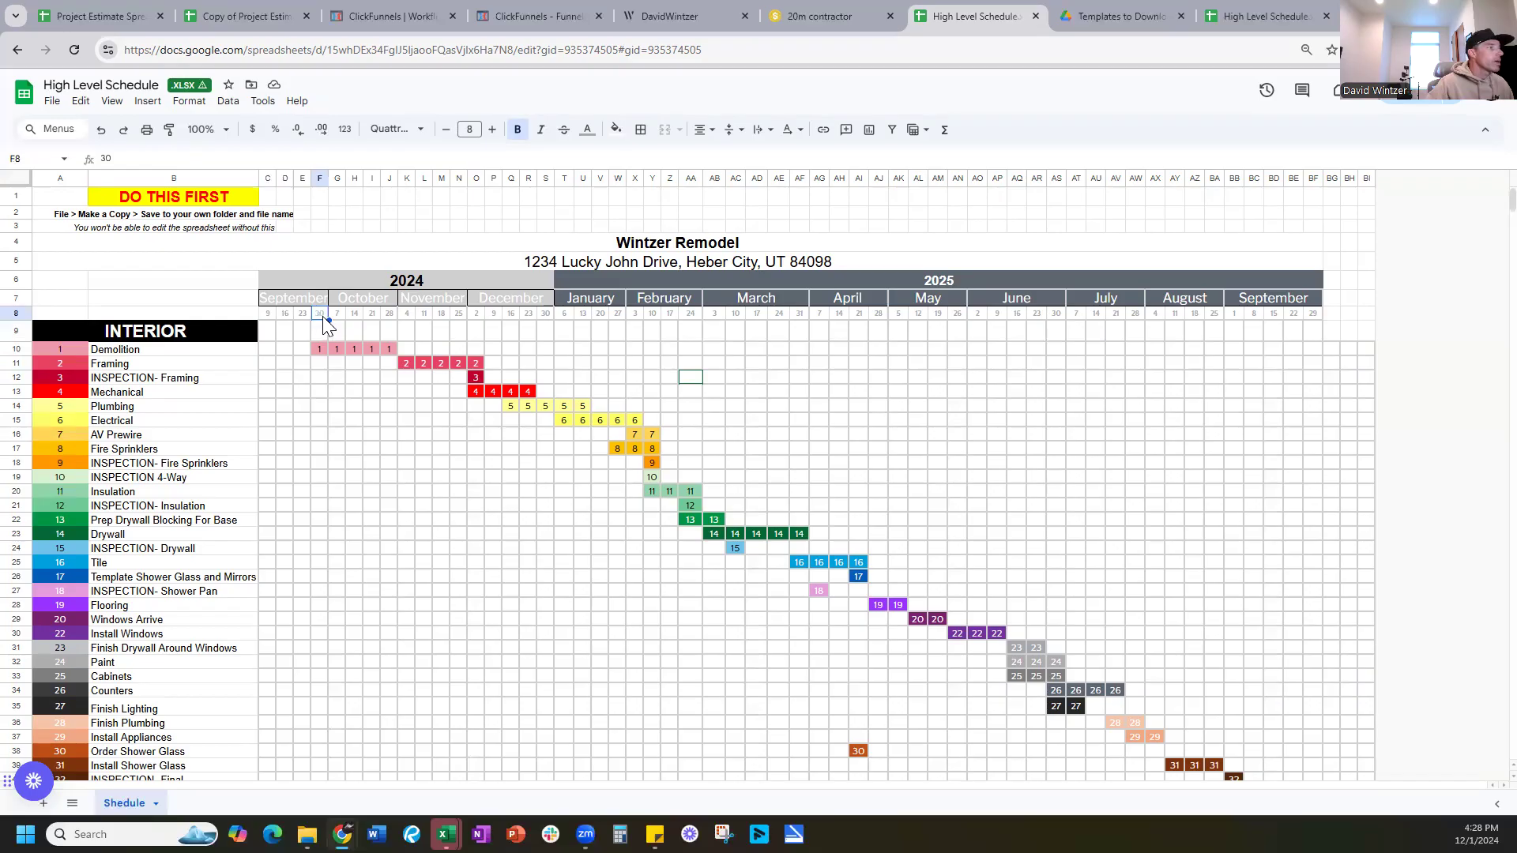
drag(474, 314, 545, 314)
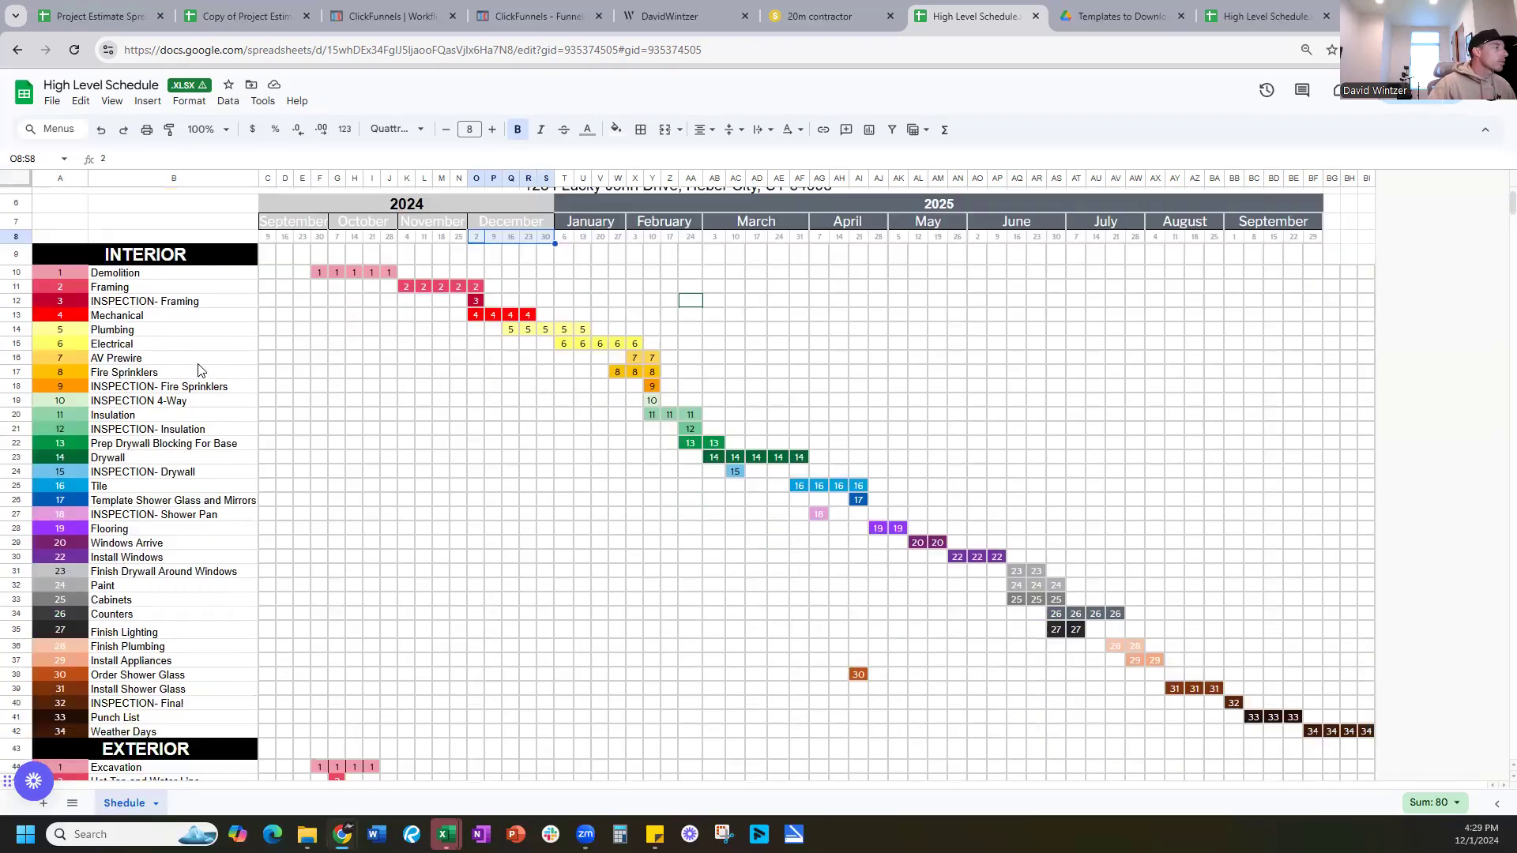
Examine the interior task list in column B from Demolition through Weather Days
scroll(194, 351, down, 3)
drag(127, 222, 123, 678)
scroll(125, 673, down, 1)
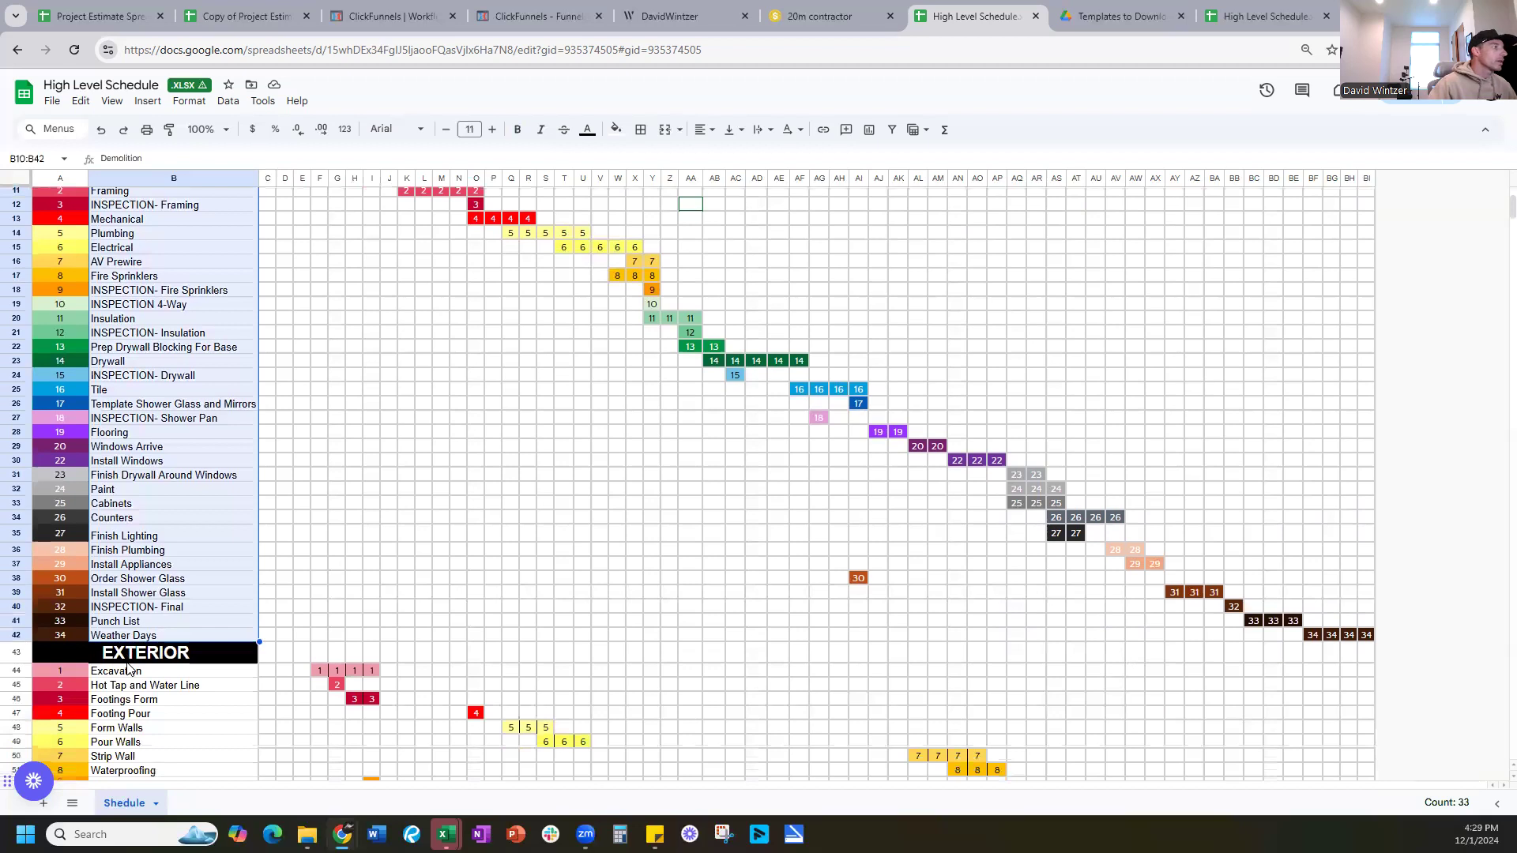
scroll(129, 670, up, 3)
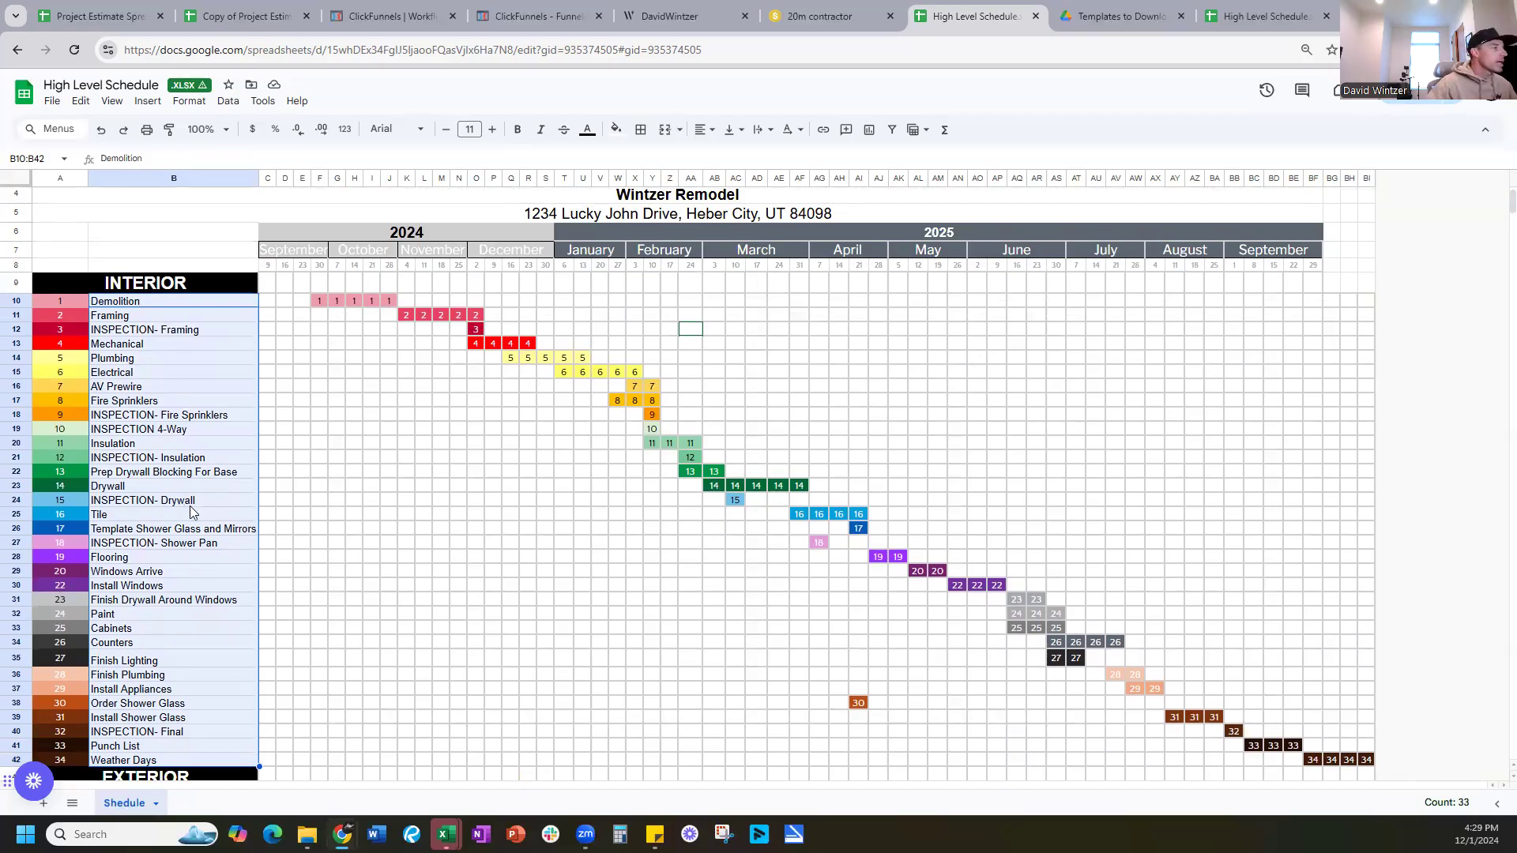
click(354, 572)
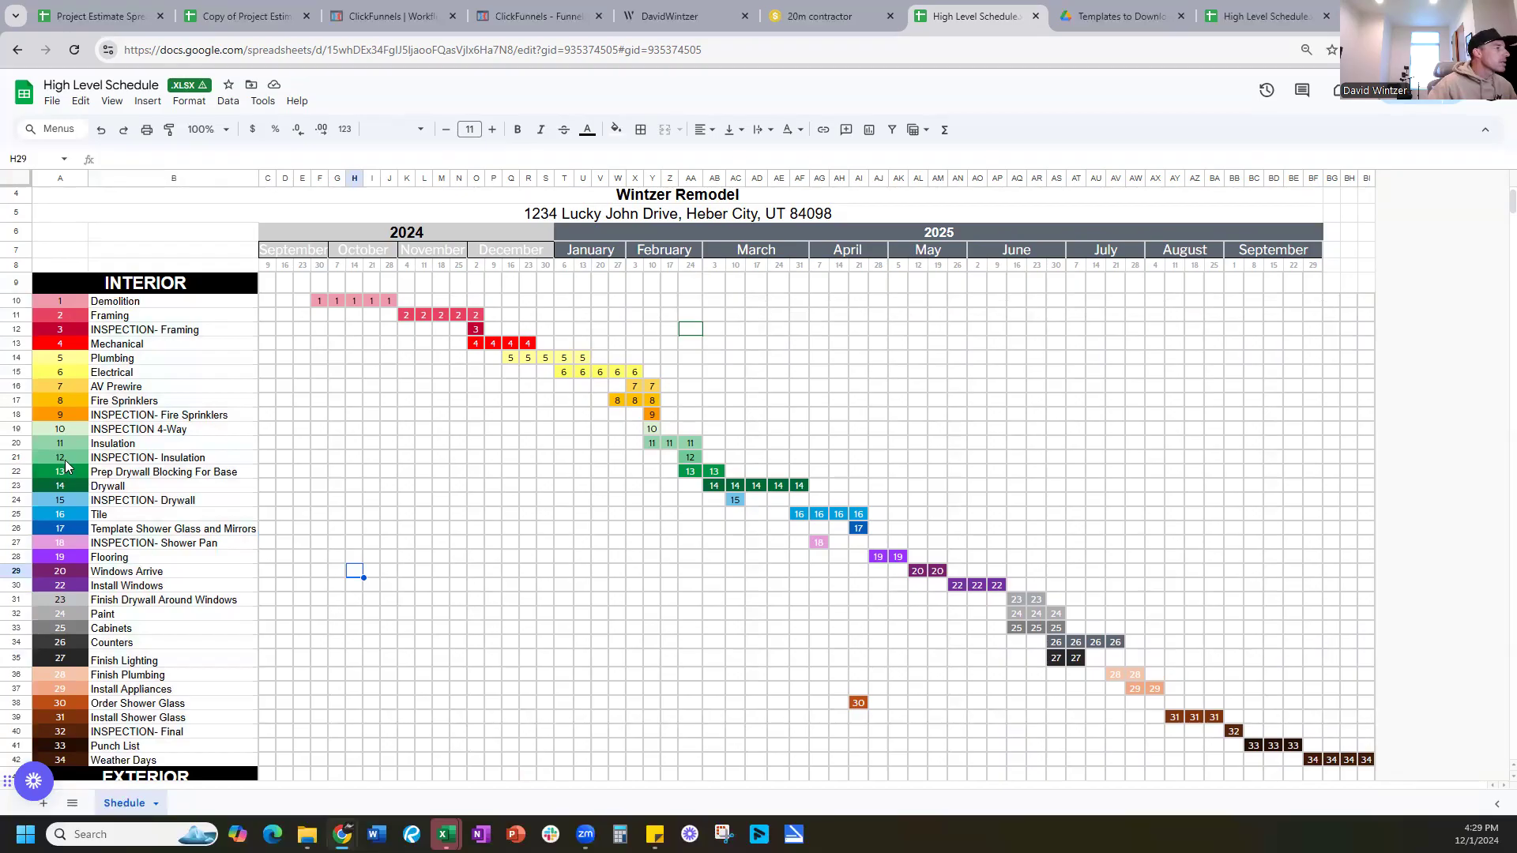
Examine the color-coded task numbers in column A and the Fire Sprinklers and 4-Way inspection tasks
click(71, 420)
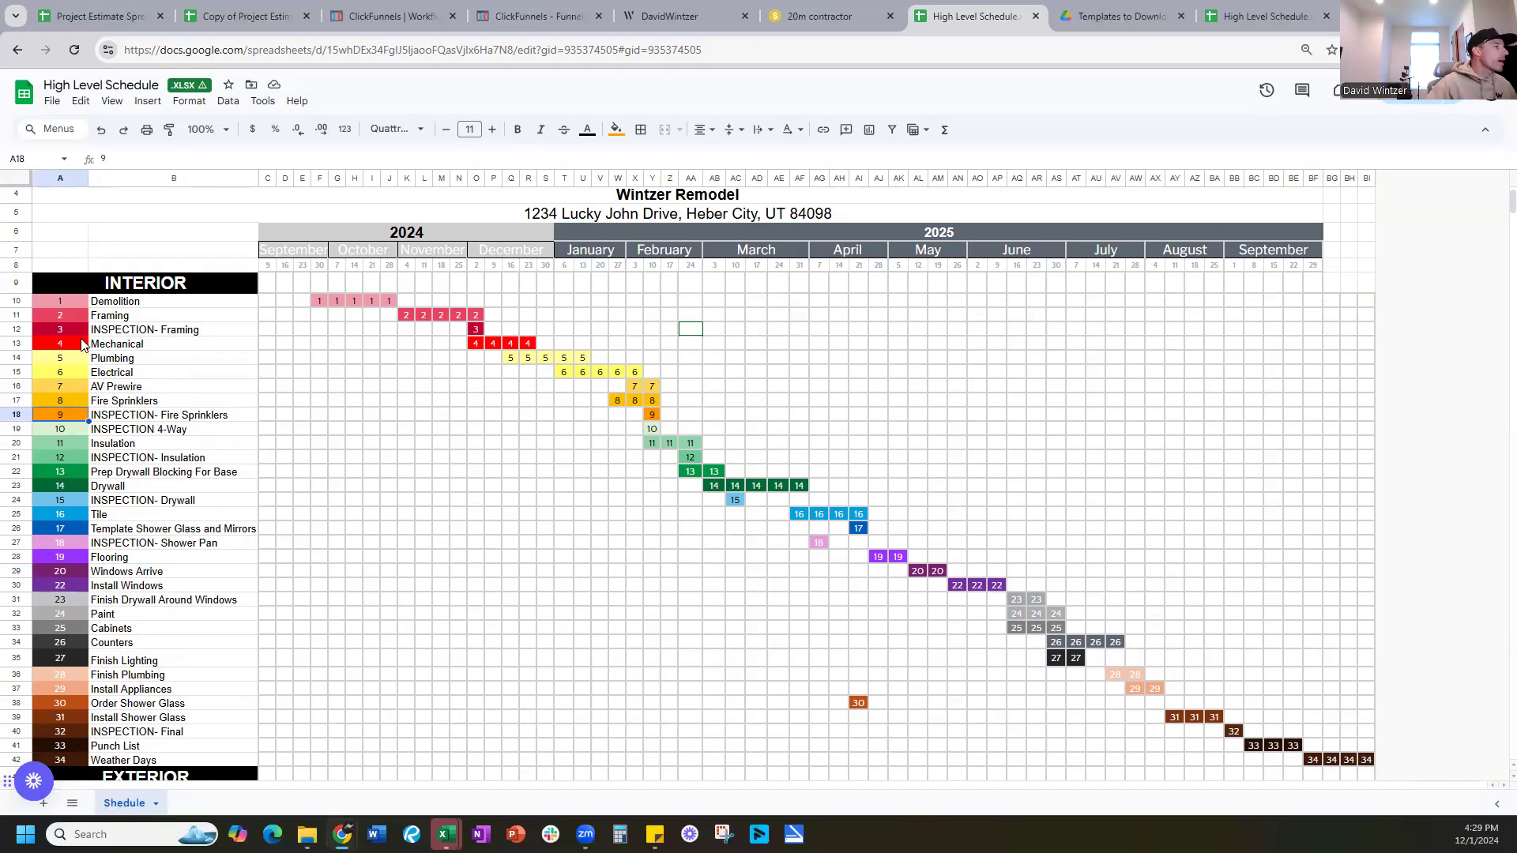
scroll(70, 343, down, 3)
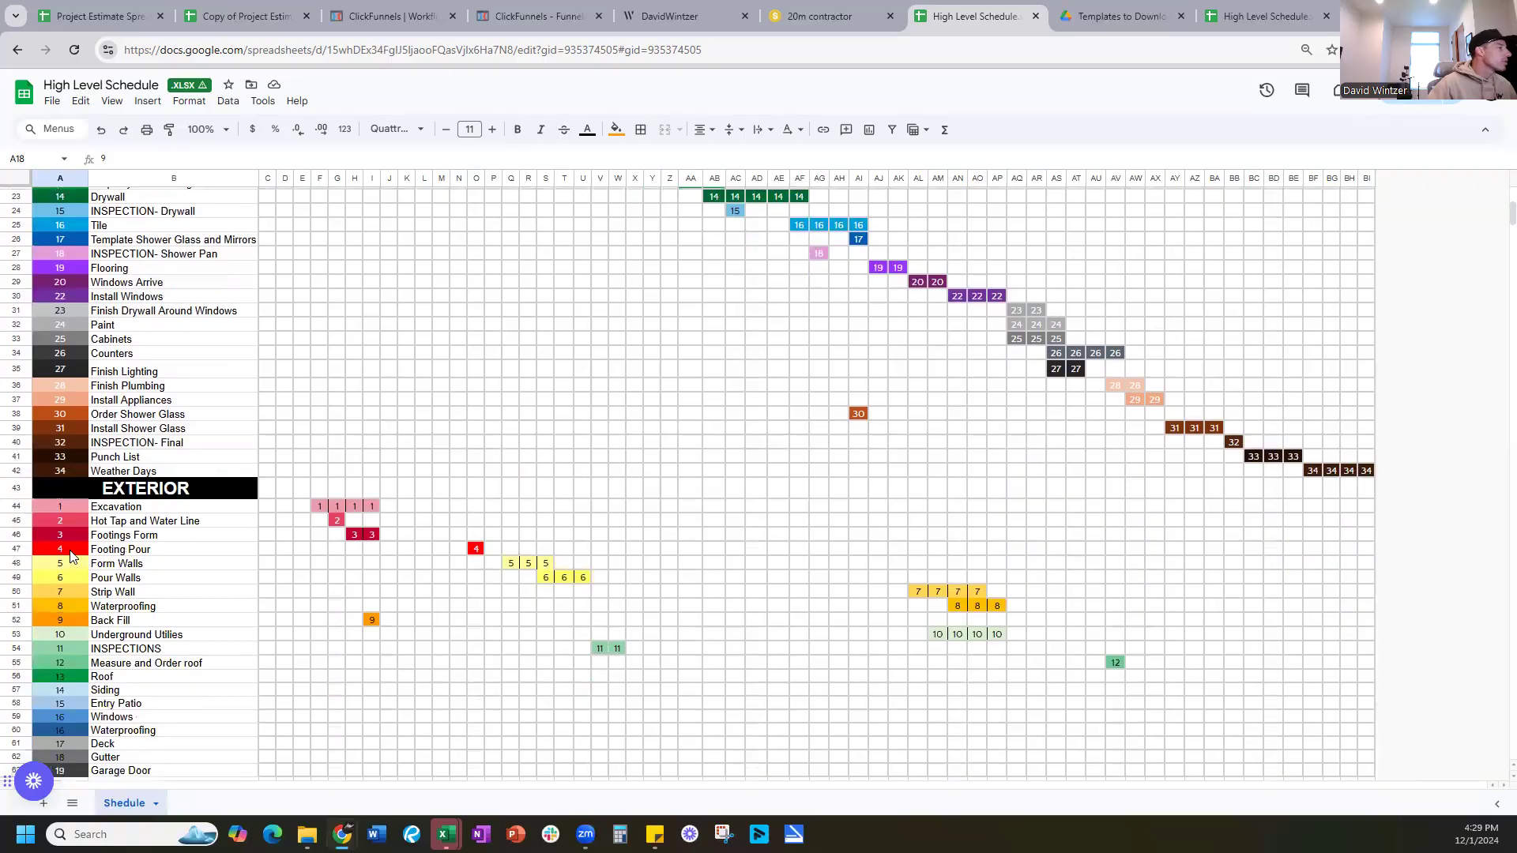
scroll(70, 547, up, 3)
scroll(63, 316, up, 1)
click(65, 319)
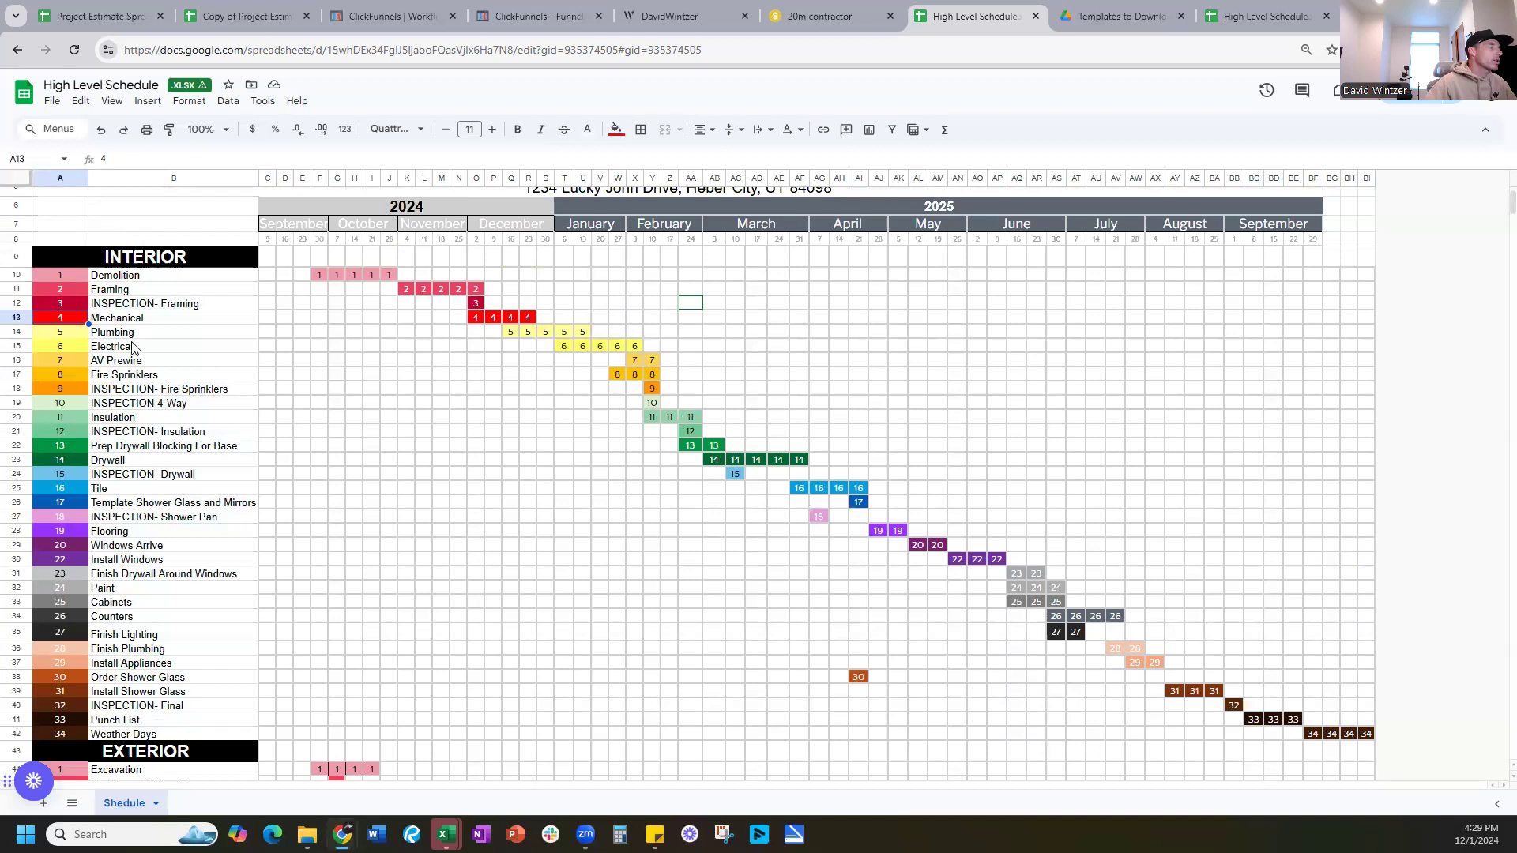
click(127, 392)
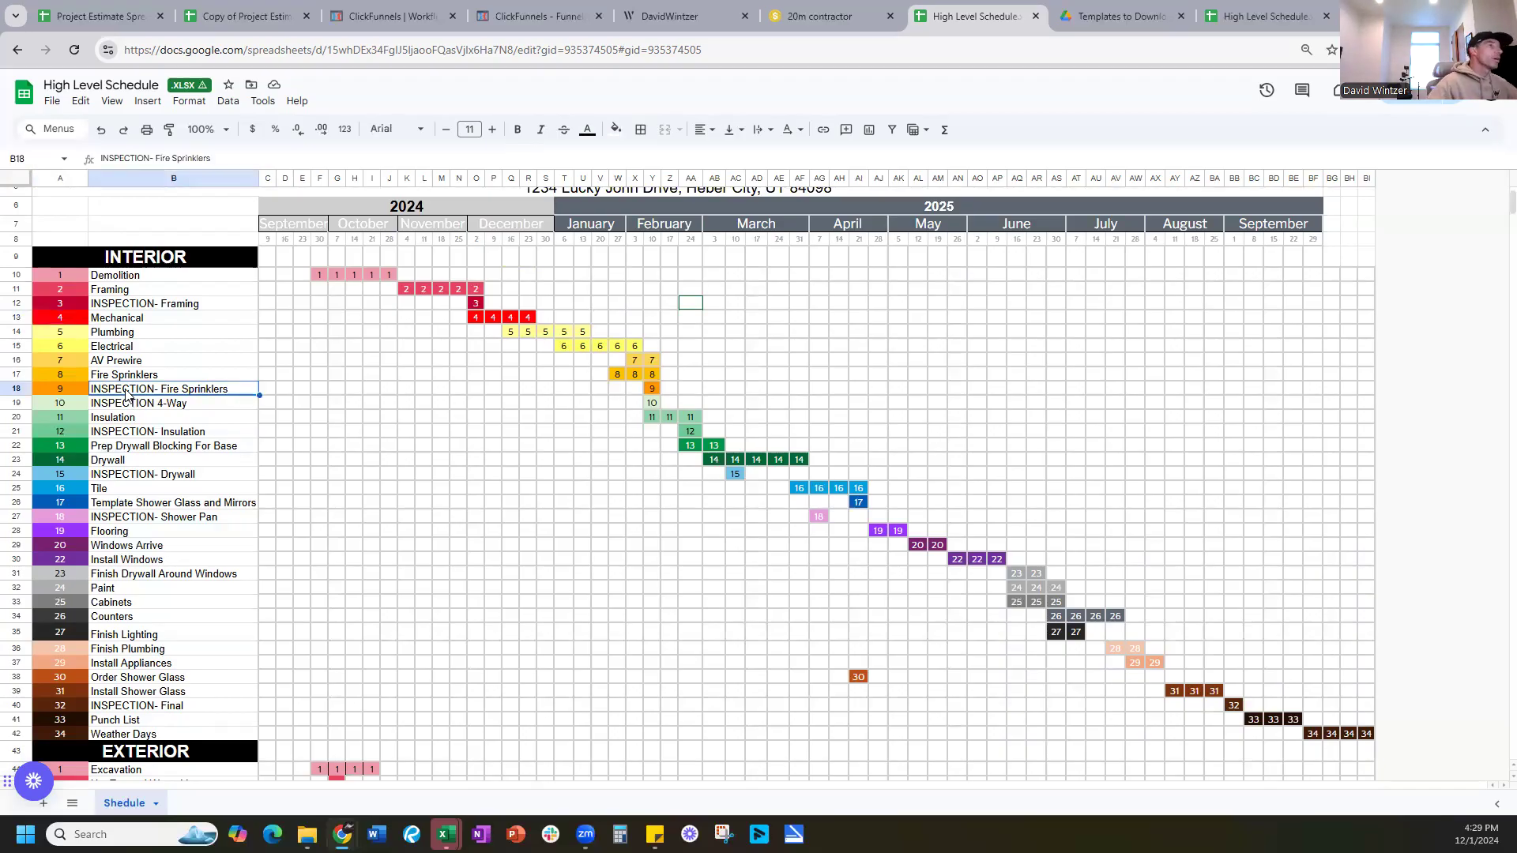
click(124, 408)
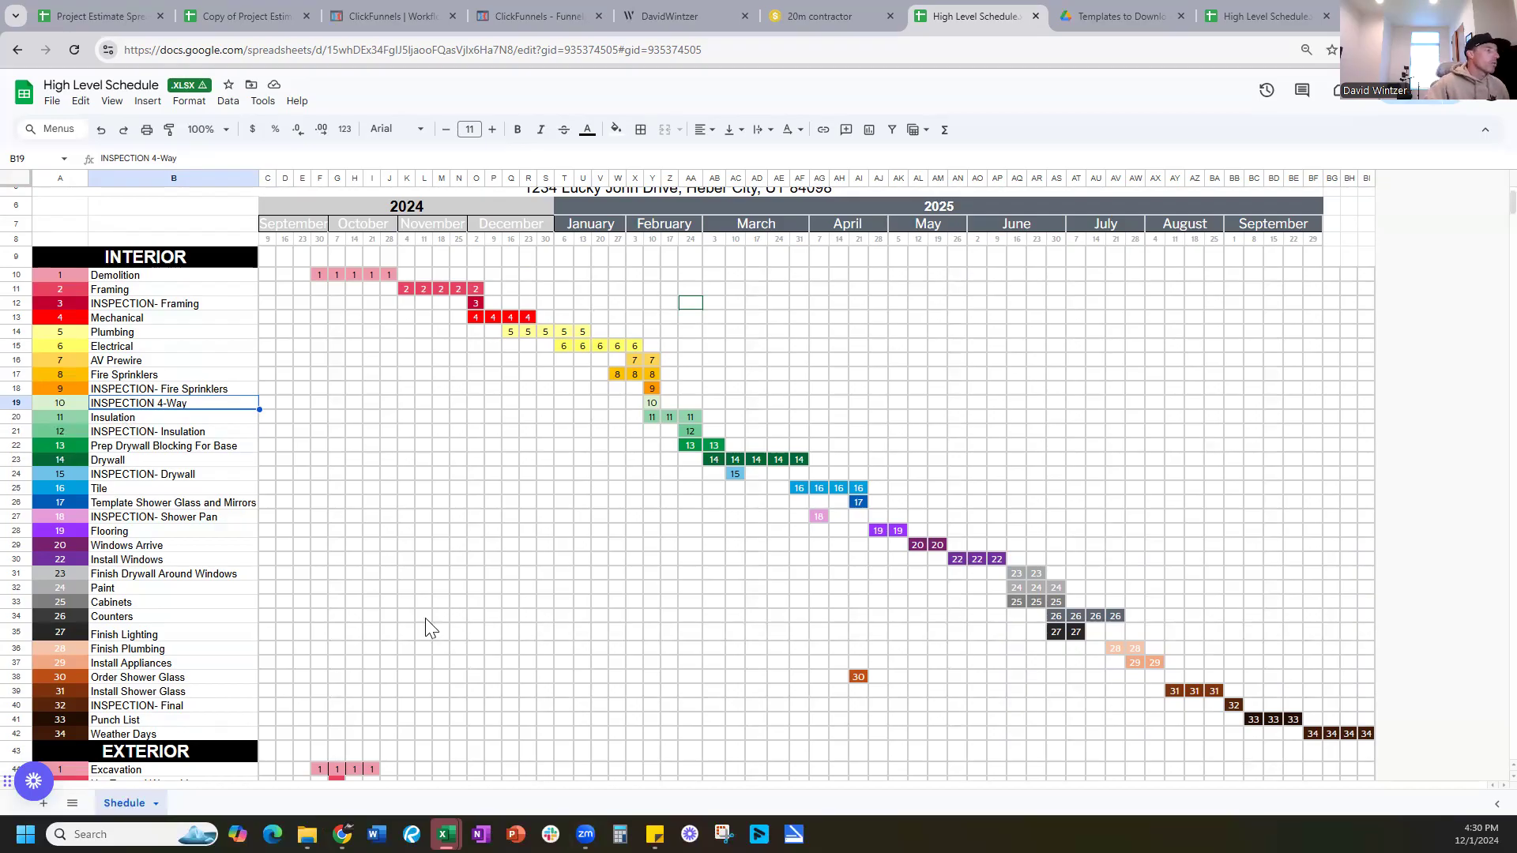
Review the INTERIOR heading and its task names, including Demolition, Framing and the tasks below them
scroll(190, 458, up, 2)
click(158, 347)
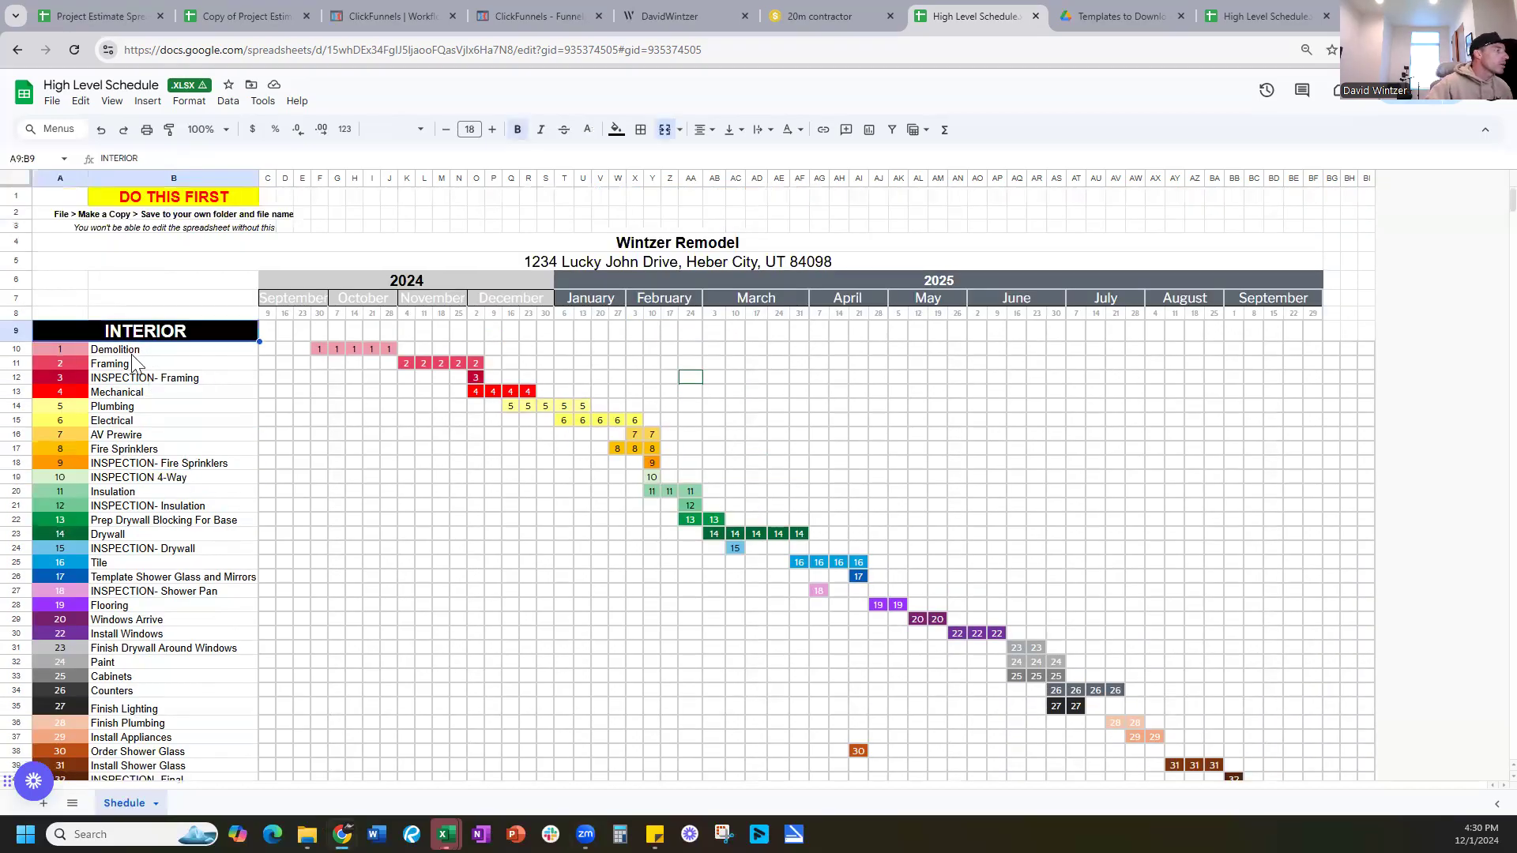
double_click(135, 350)
click(160, 365)
click(159, 410)
drag(162, 422, 173, 681)
scroll(177, 677, down, 2)
click(634, 501)
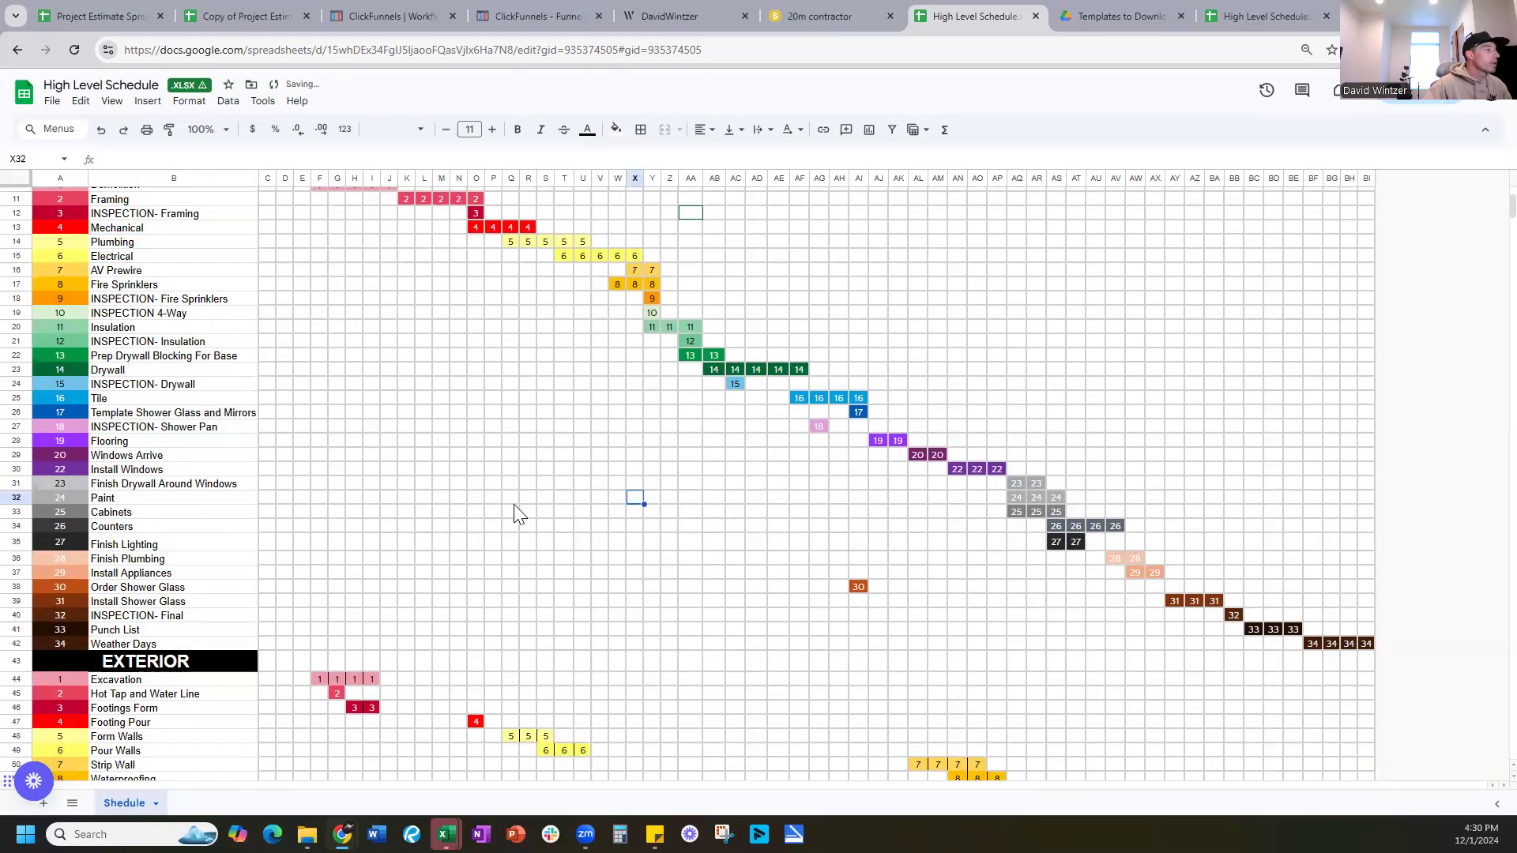
scroll(615, 510, up, 3)
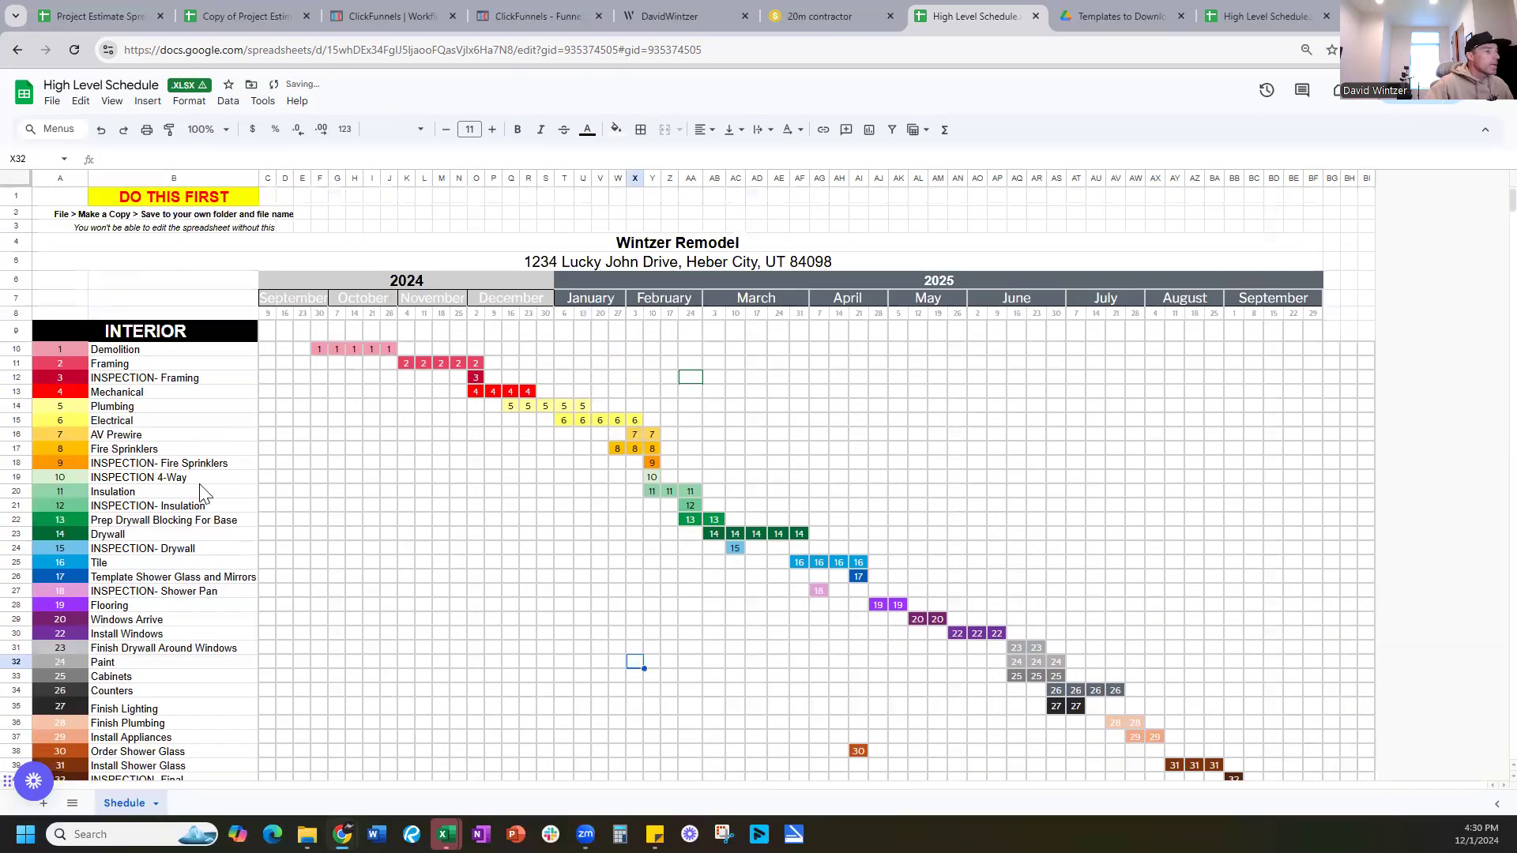
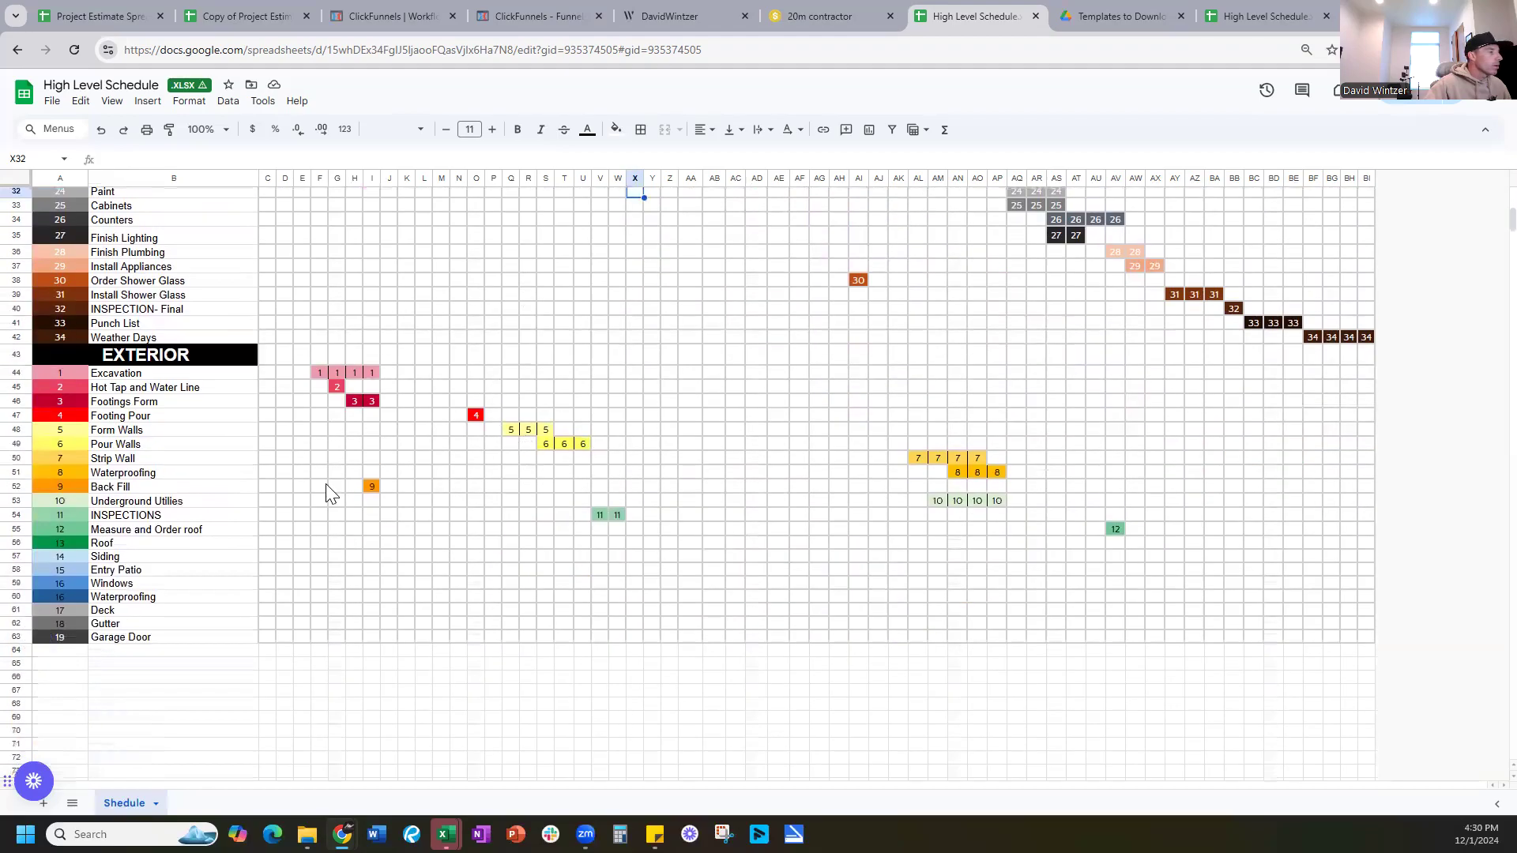
Renumber the exterior Waterproofing task in row 60 as 17 and the Deck task as 18
double_click(68, 595)
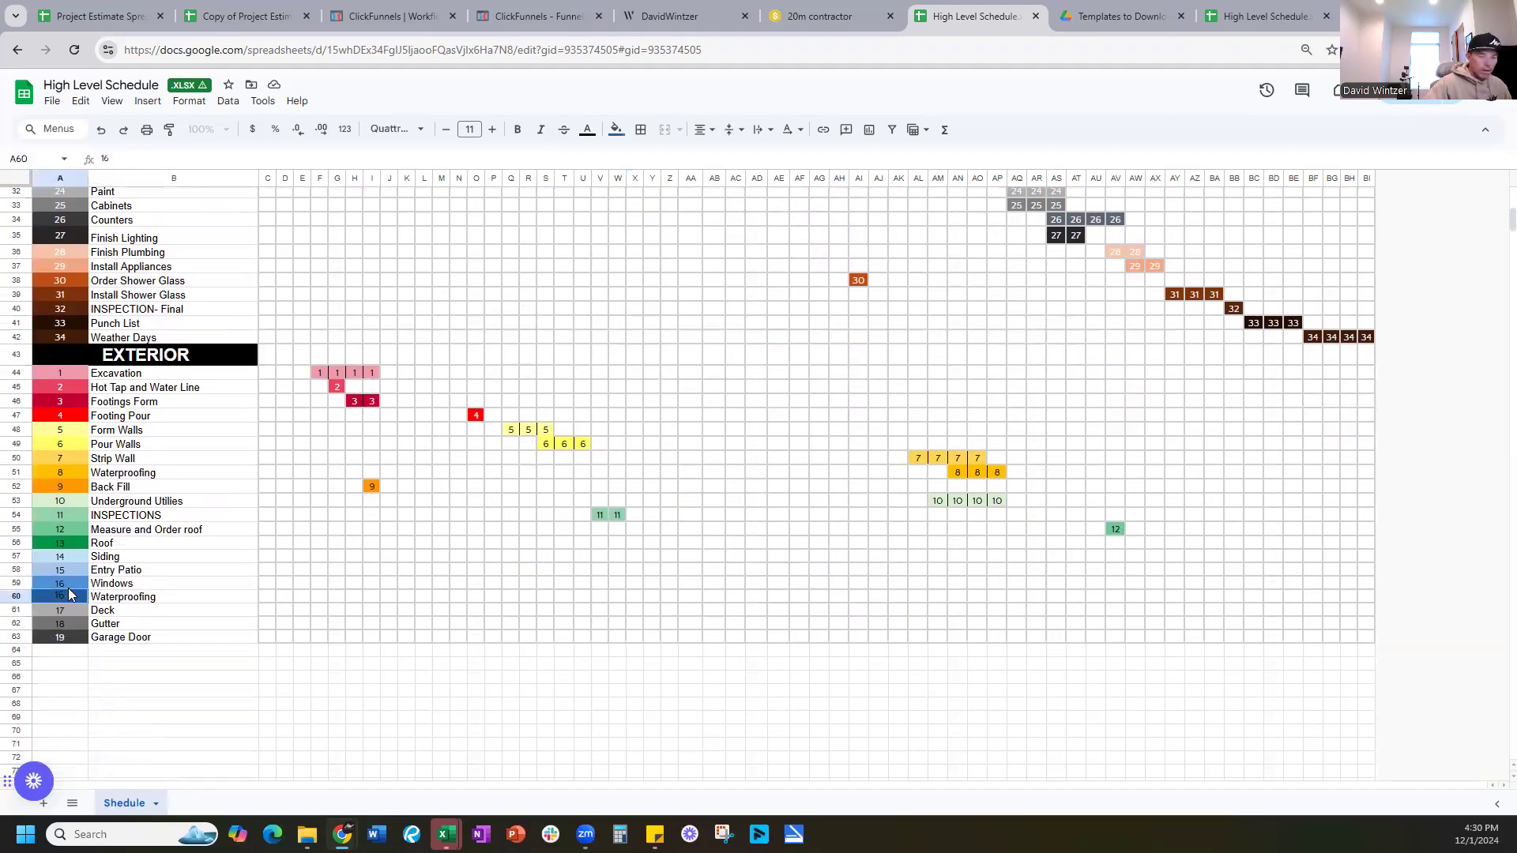
key(BackSpace)
text(7)
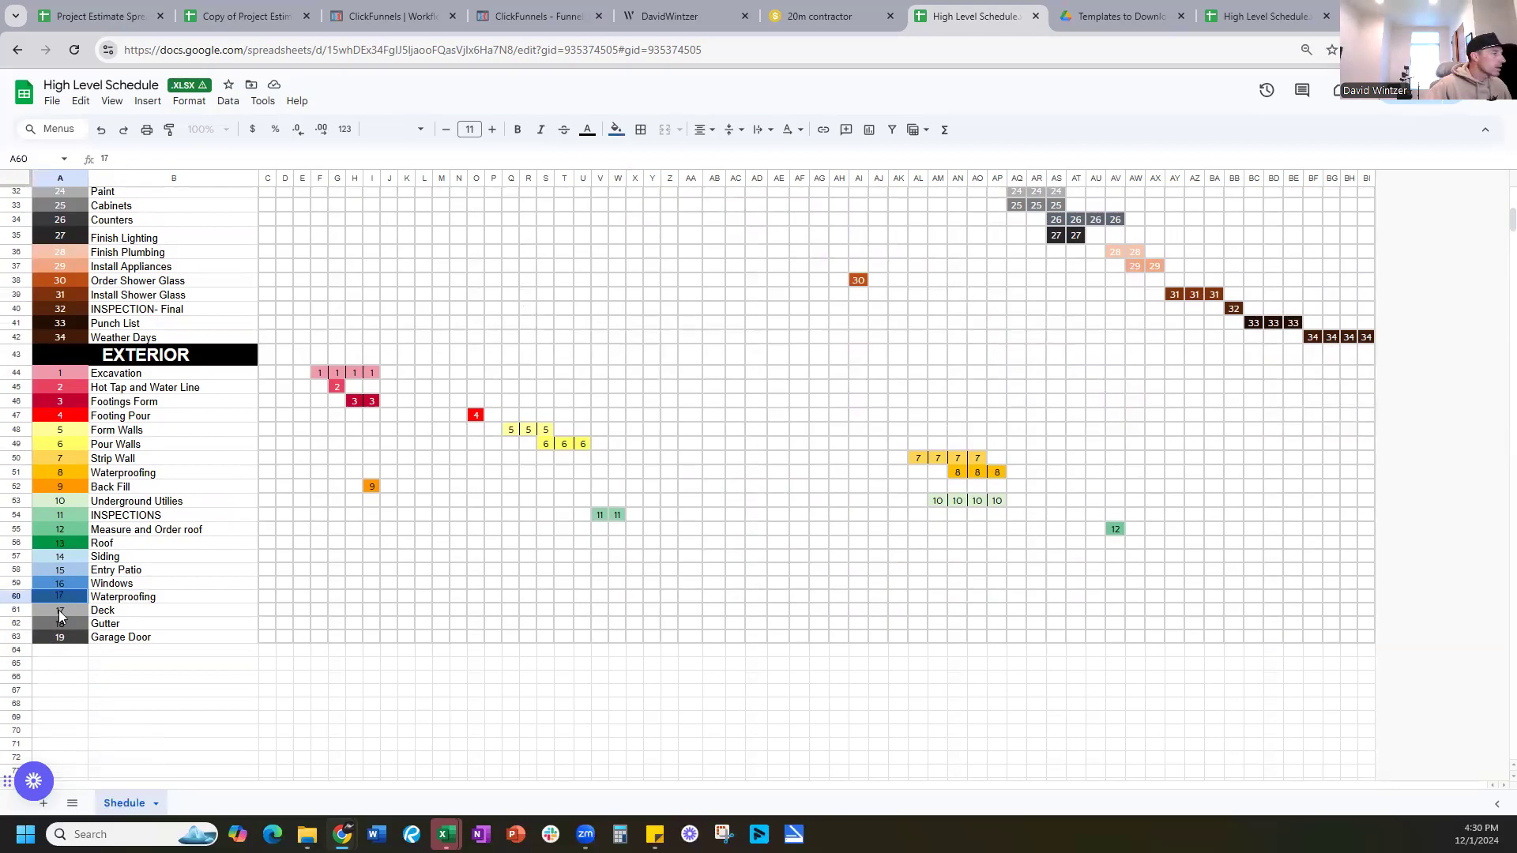
click(59, 610)
double_click(60, 610)
key(BackSpace)
text(8)
Renumber the exterior Gutter task as 19 and the Garage Door task as 20
click(64, 621)
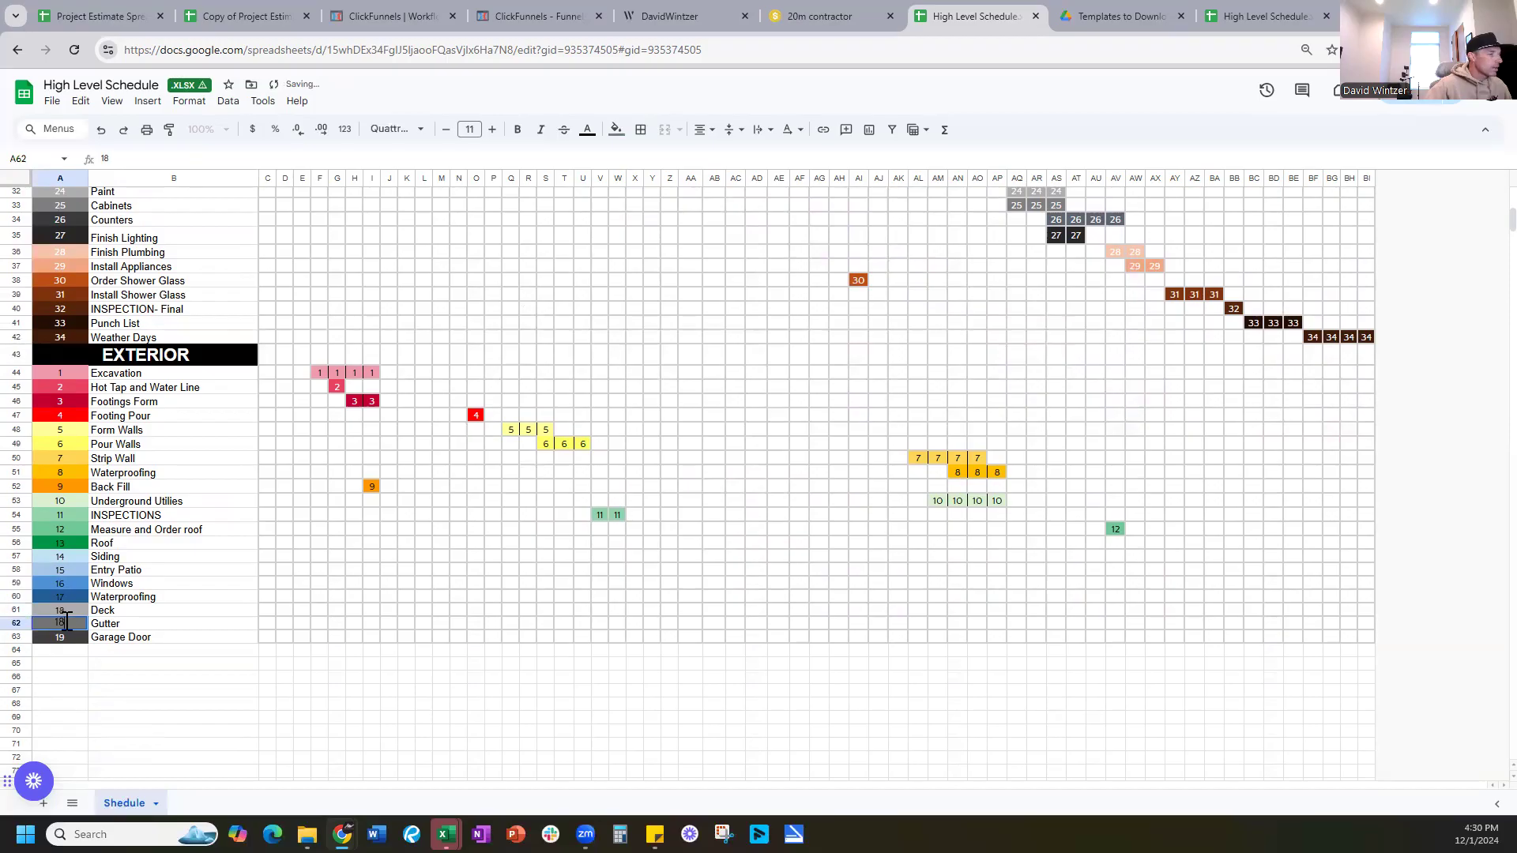
double_click(66, 621)
key(BackSpace)
text(9)
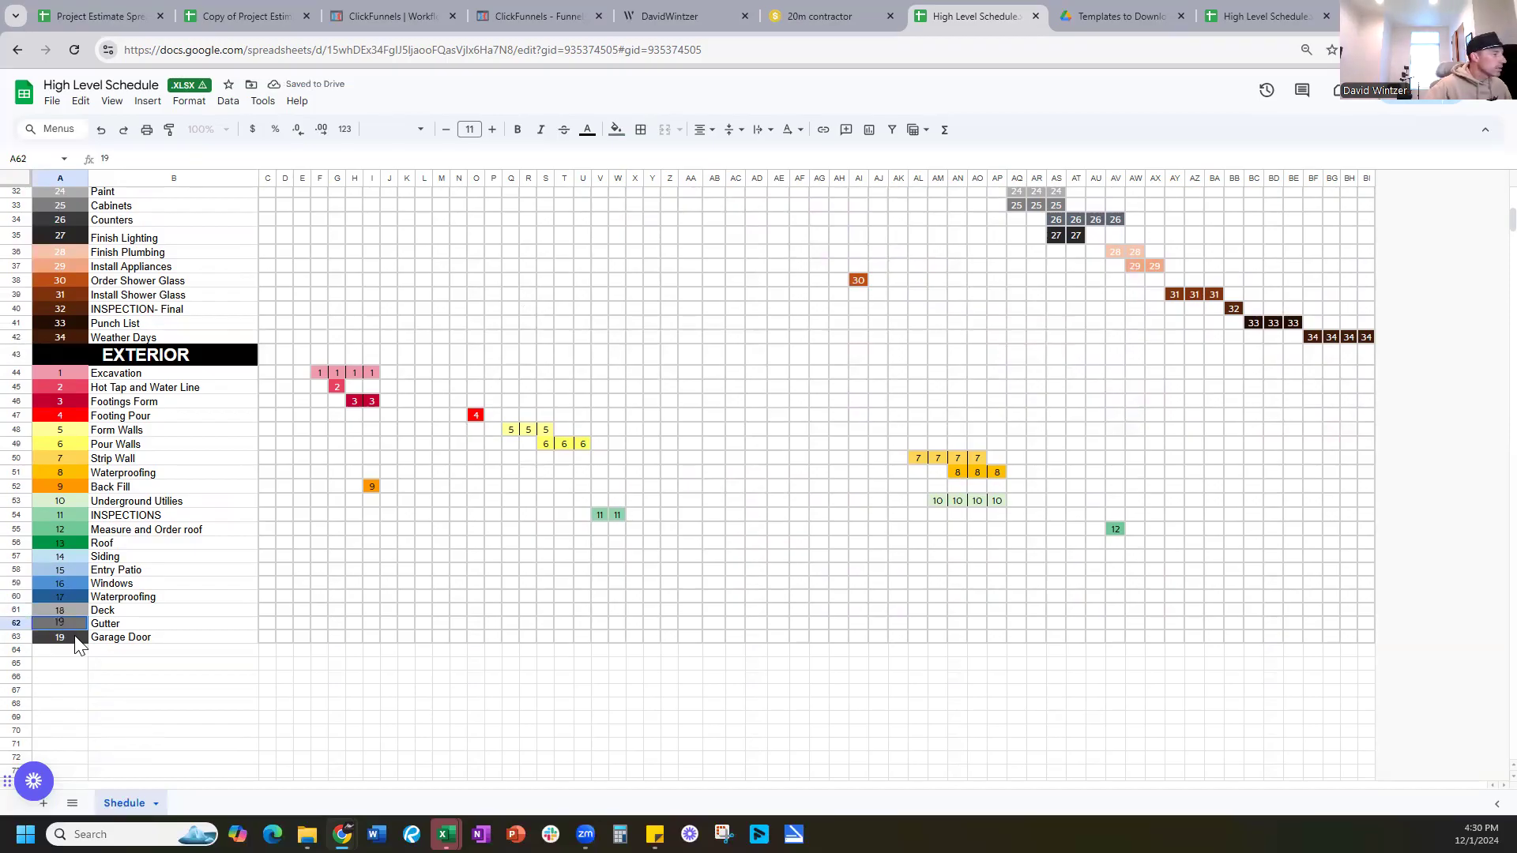
double_click(77, 637)
key(BackSpace)
key(BackSpace)
text(20)
key(Return)
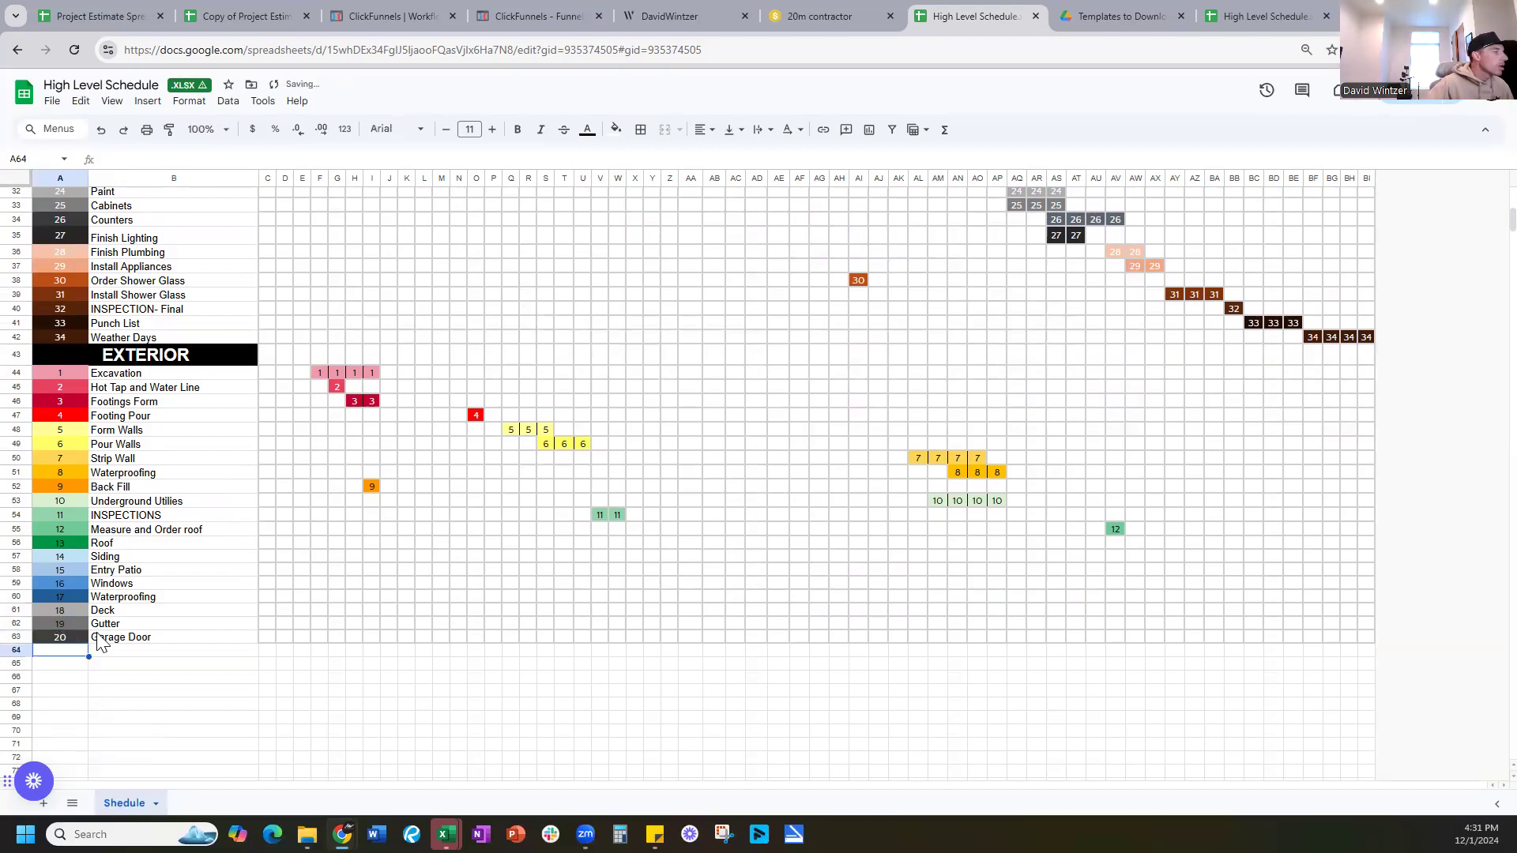
click(80, 596)
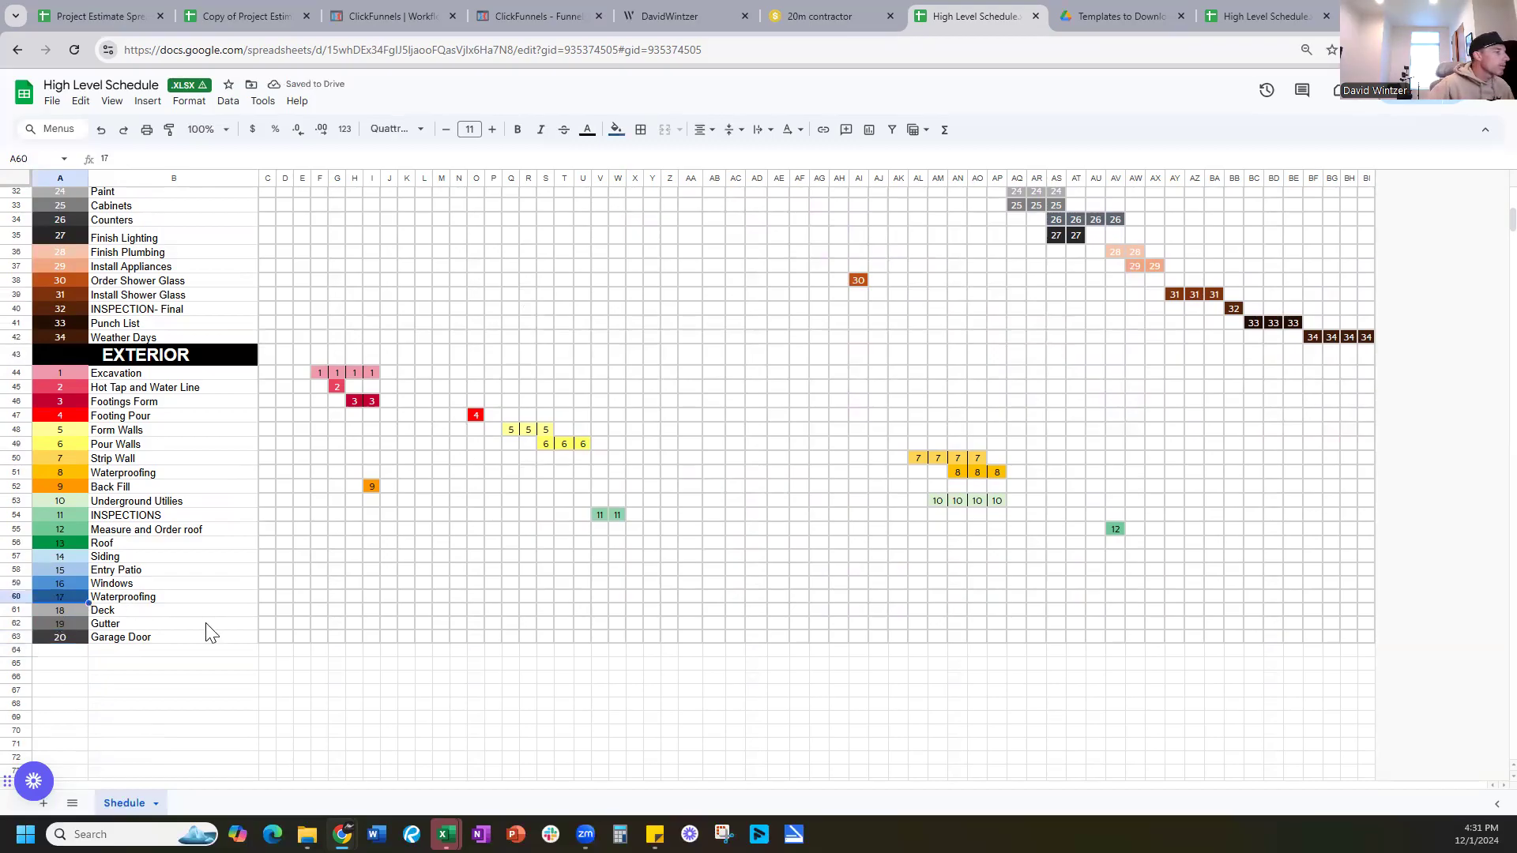
click(666, 582)
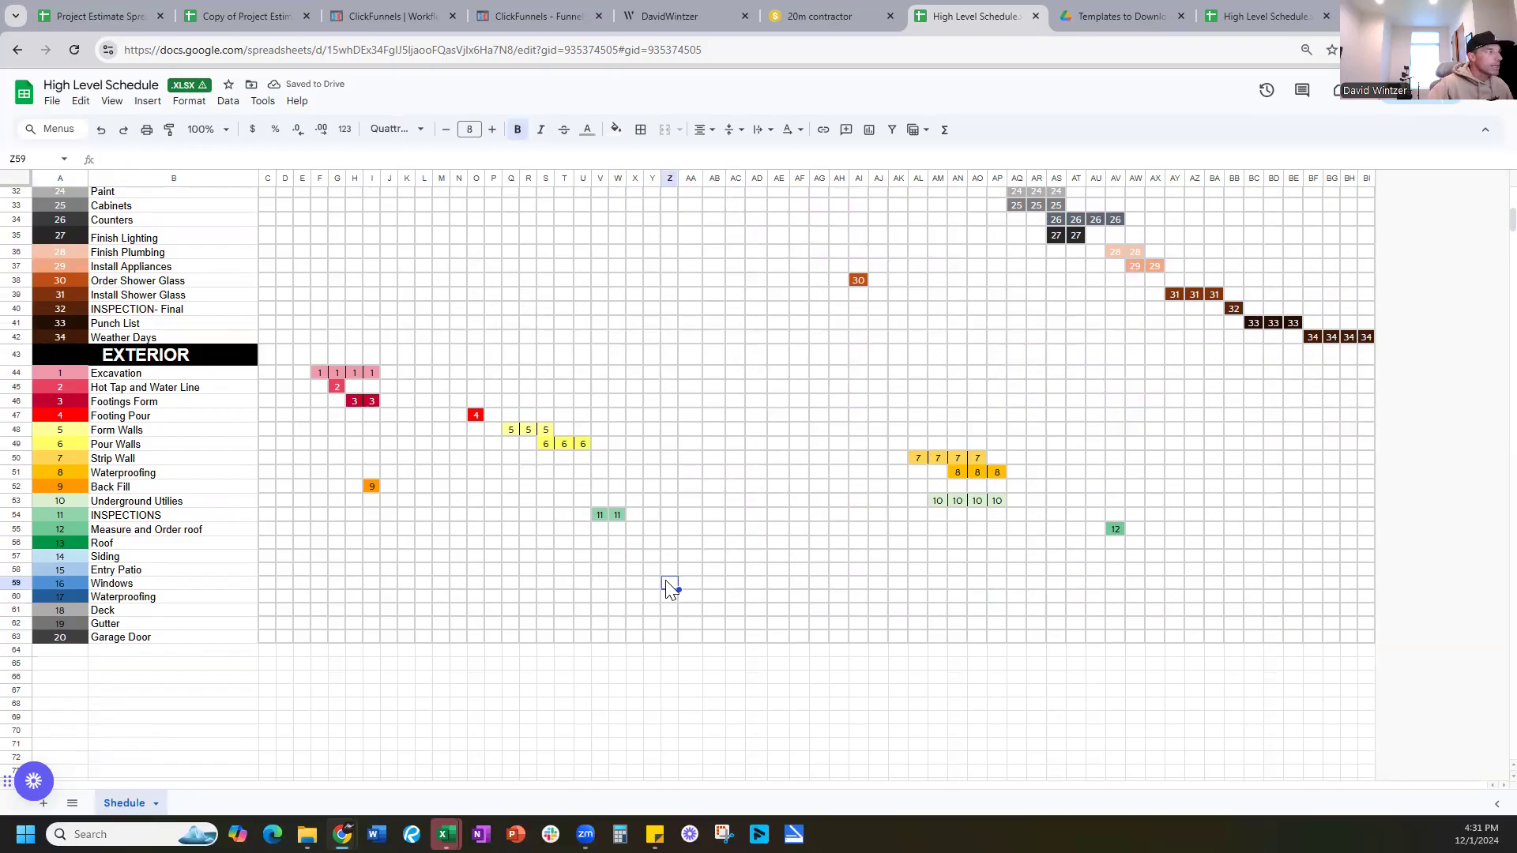
click(82, 598)
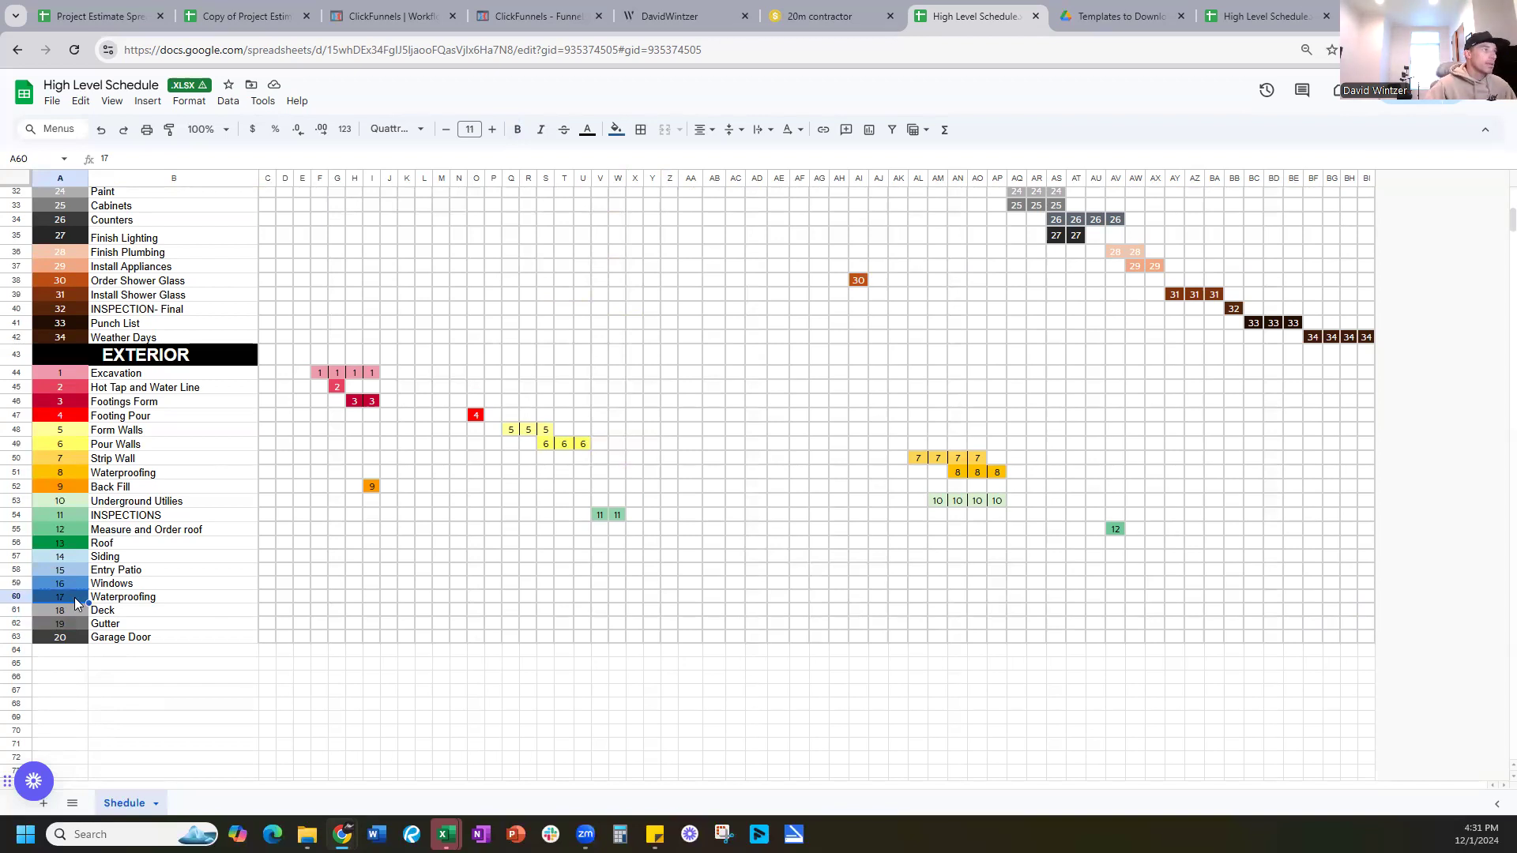
Copy the exterior Waterproofing number cell A60 with its blue color into timeline cells AA60 and AC60
right_click(74, 598)
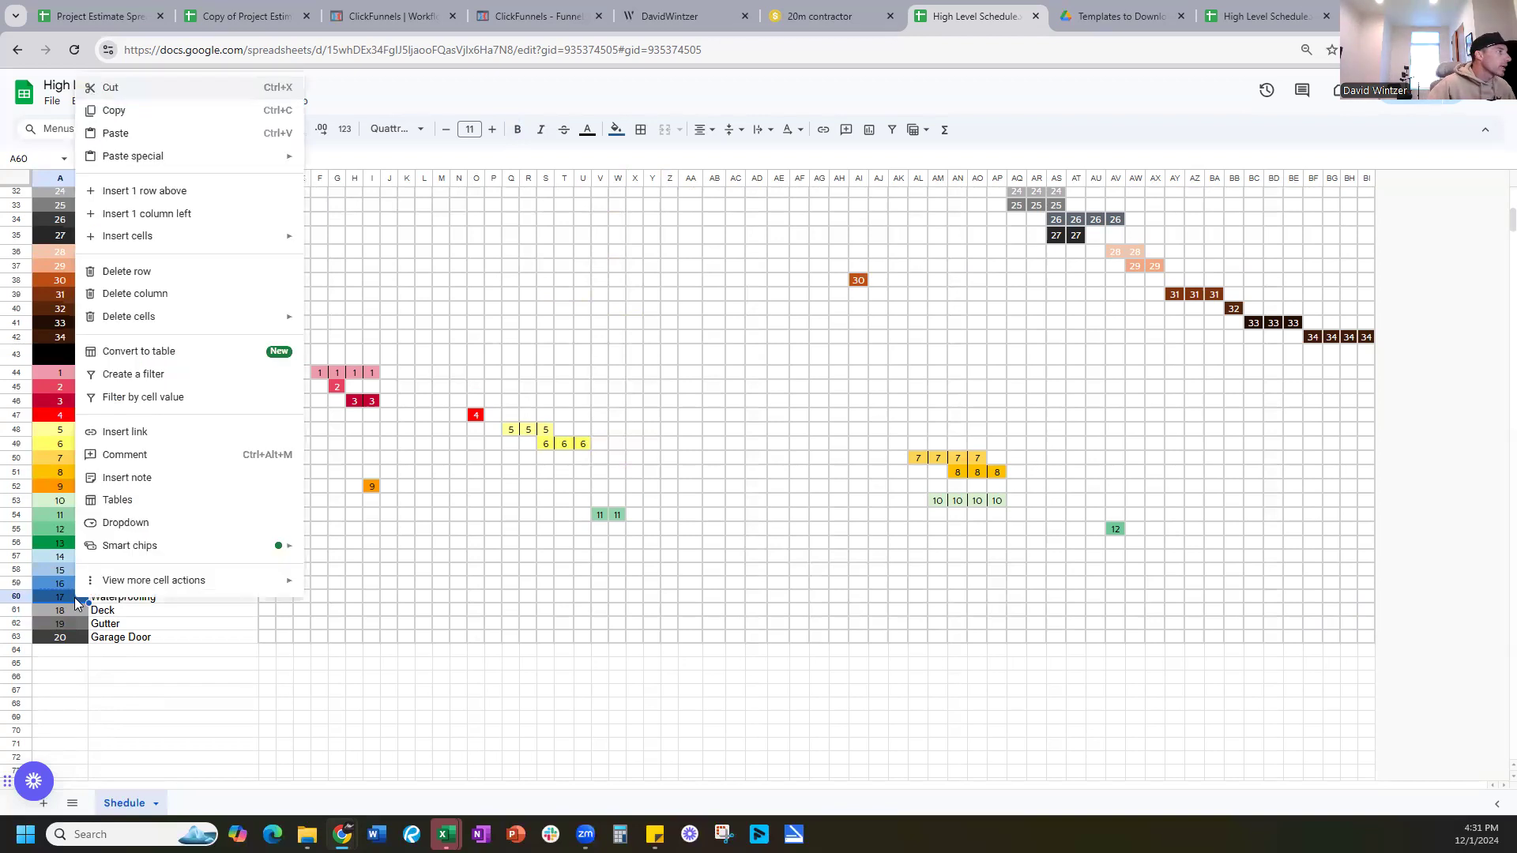
click(126, 111)
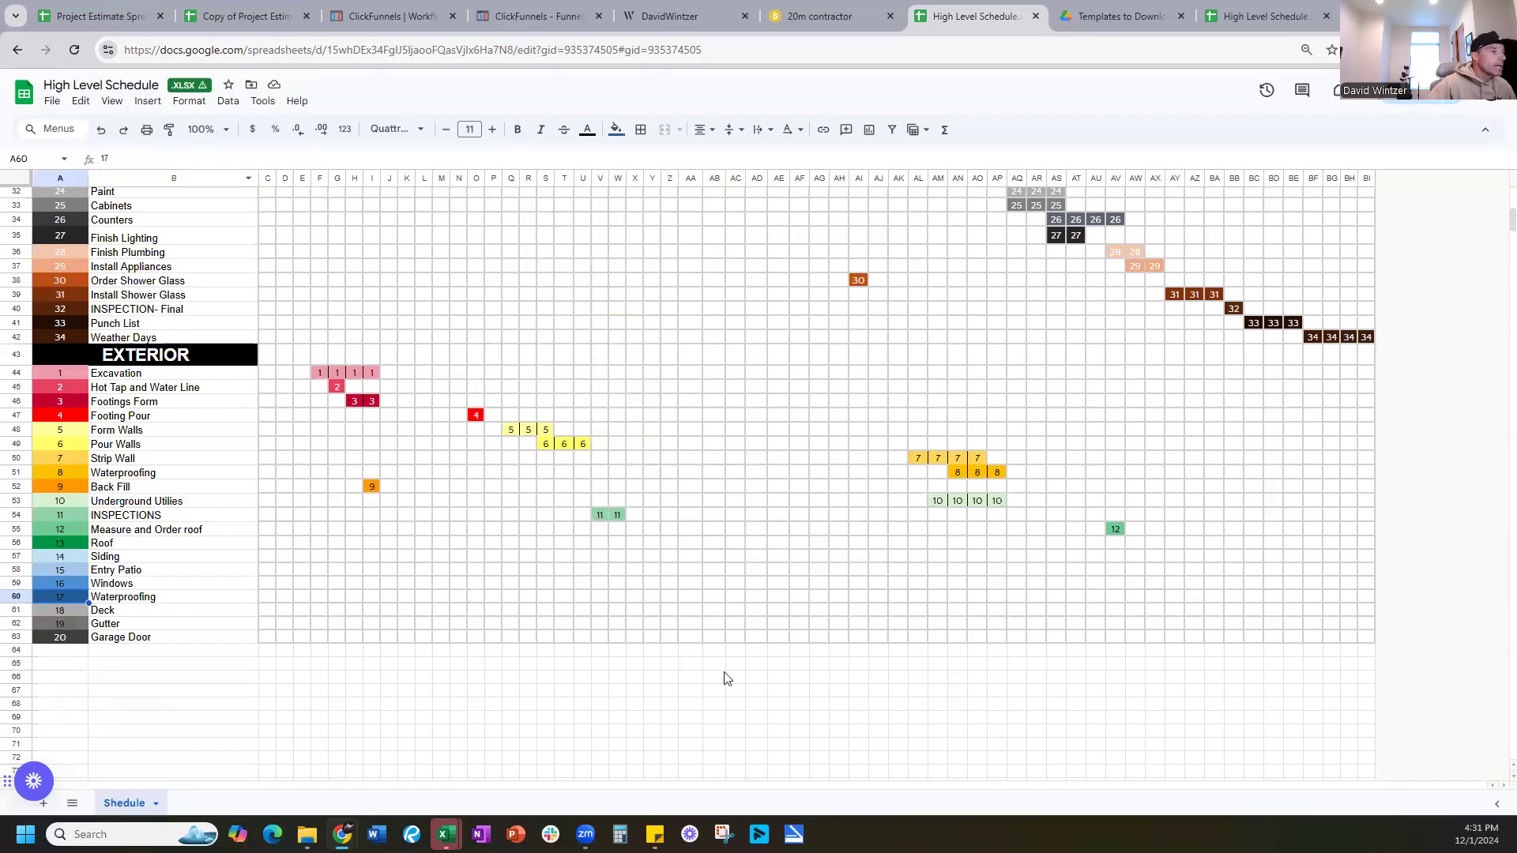
click(694, 585)
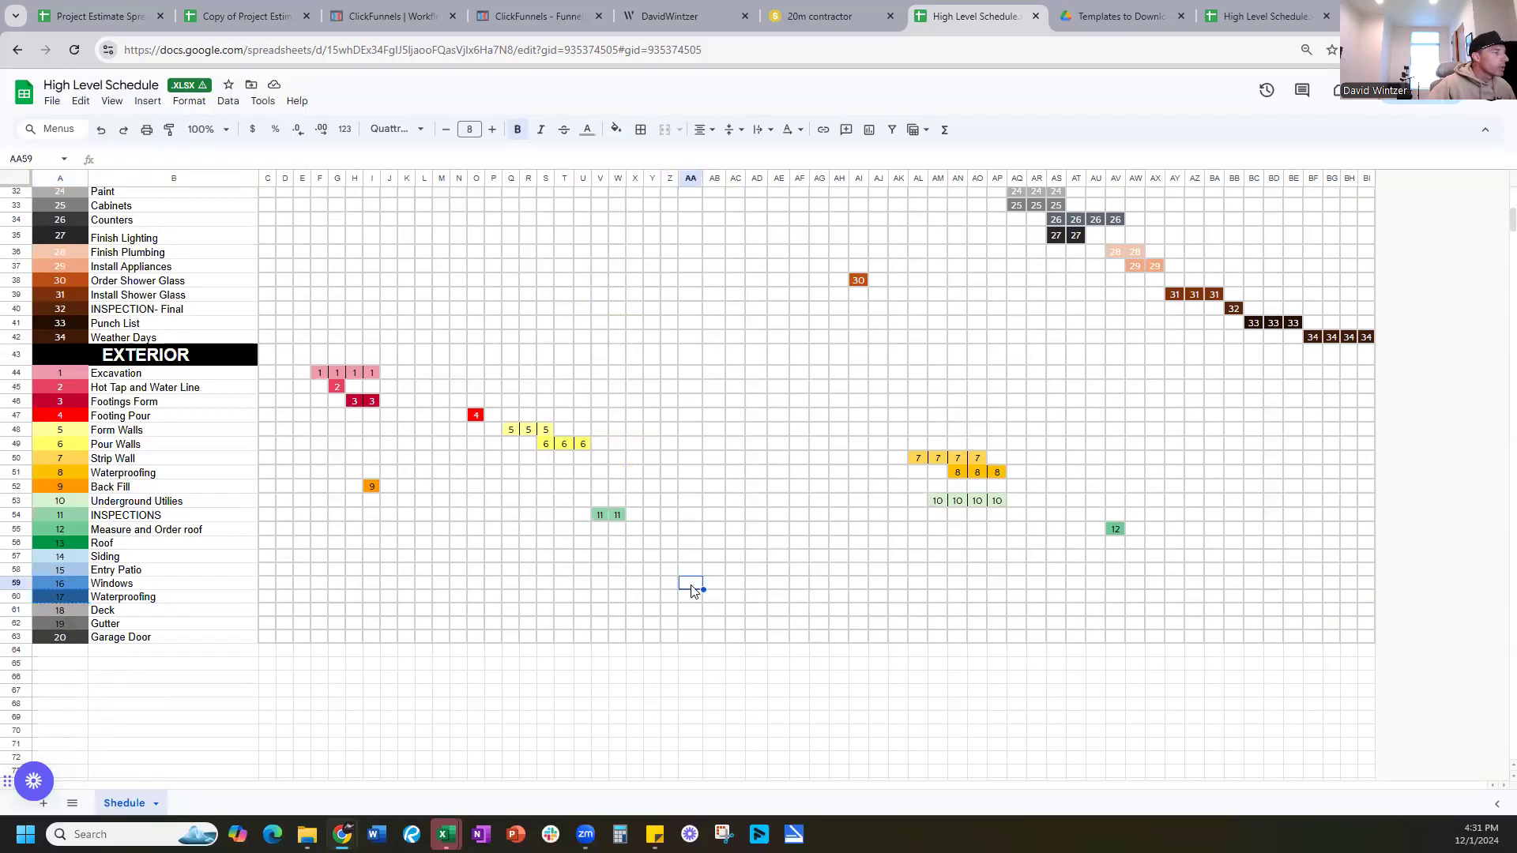
click(695, 598)
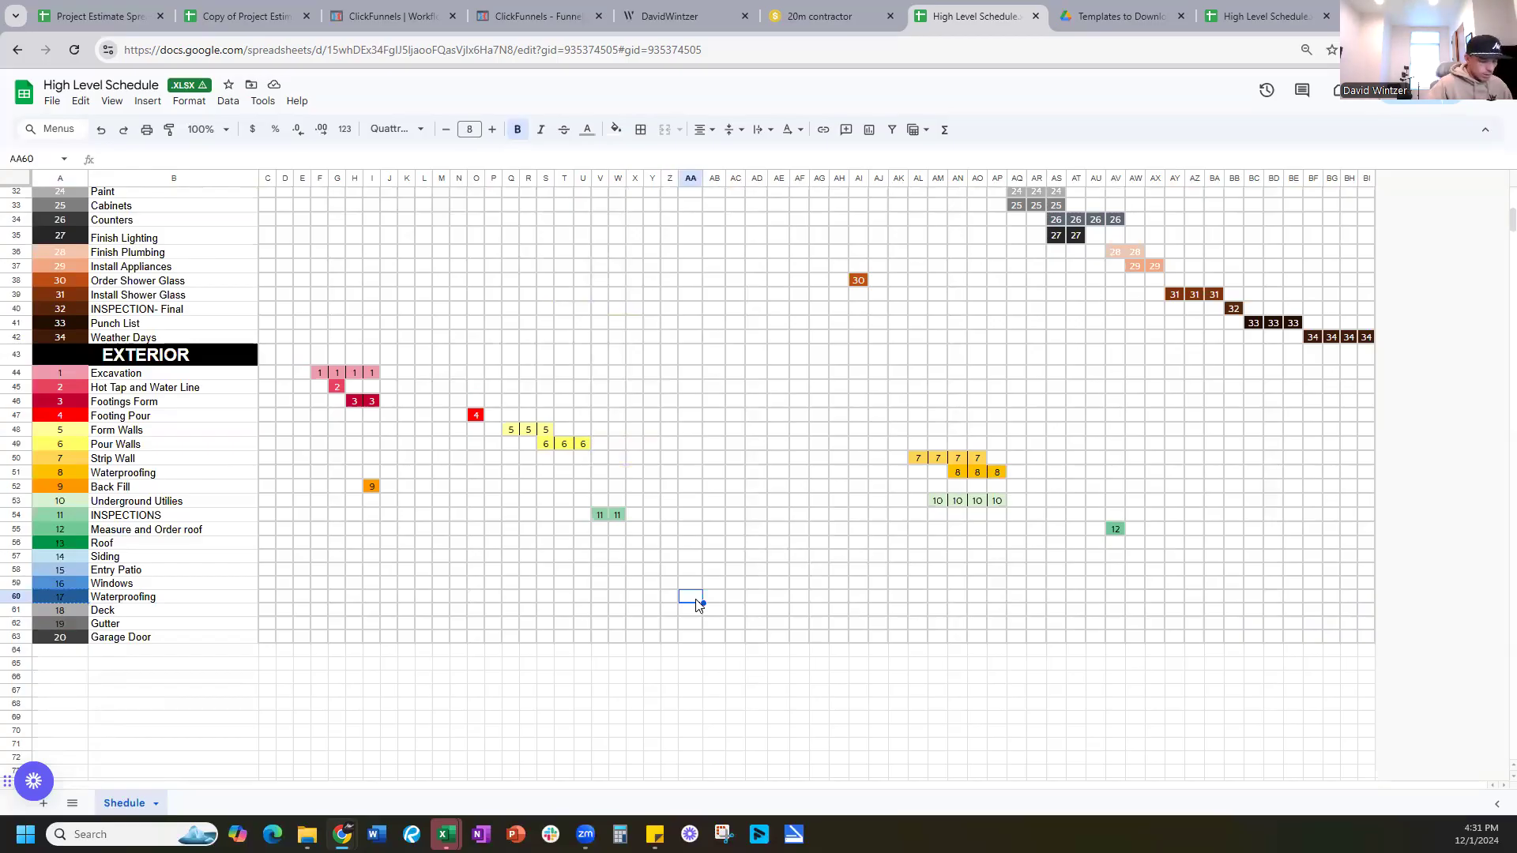
text(17)
right_click(735, 603)
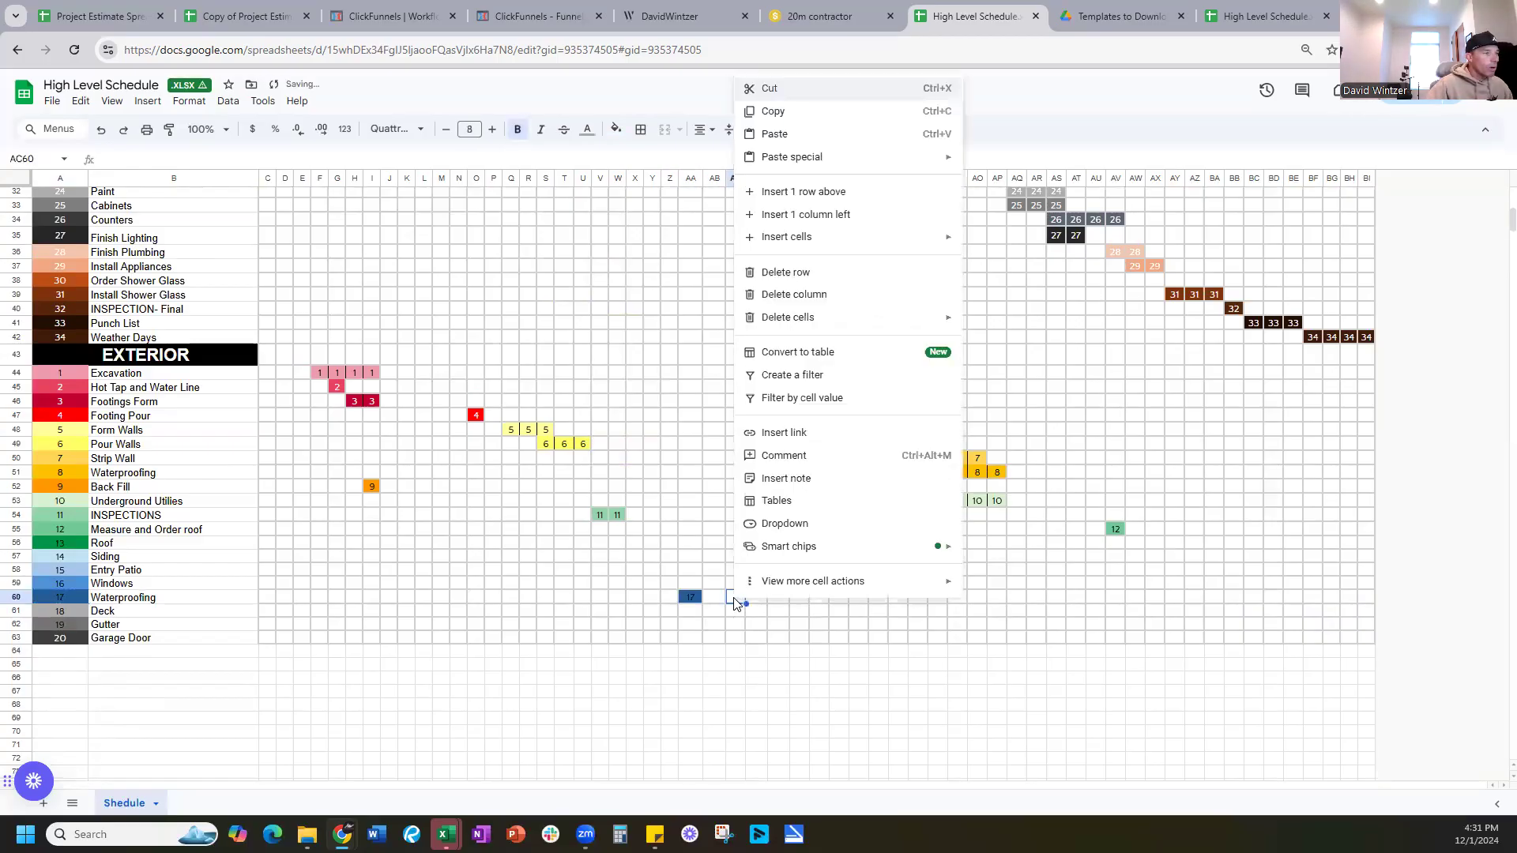
click(776, 134)
click(697, 704)
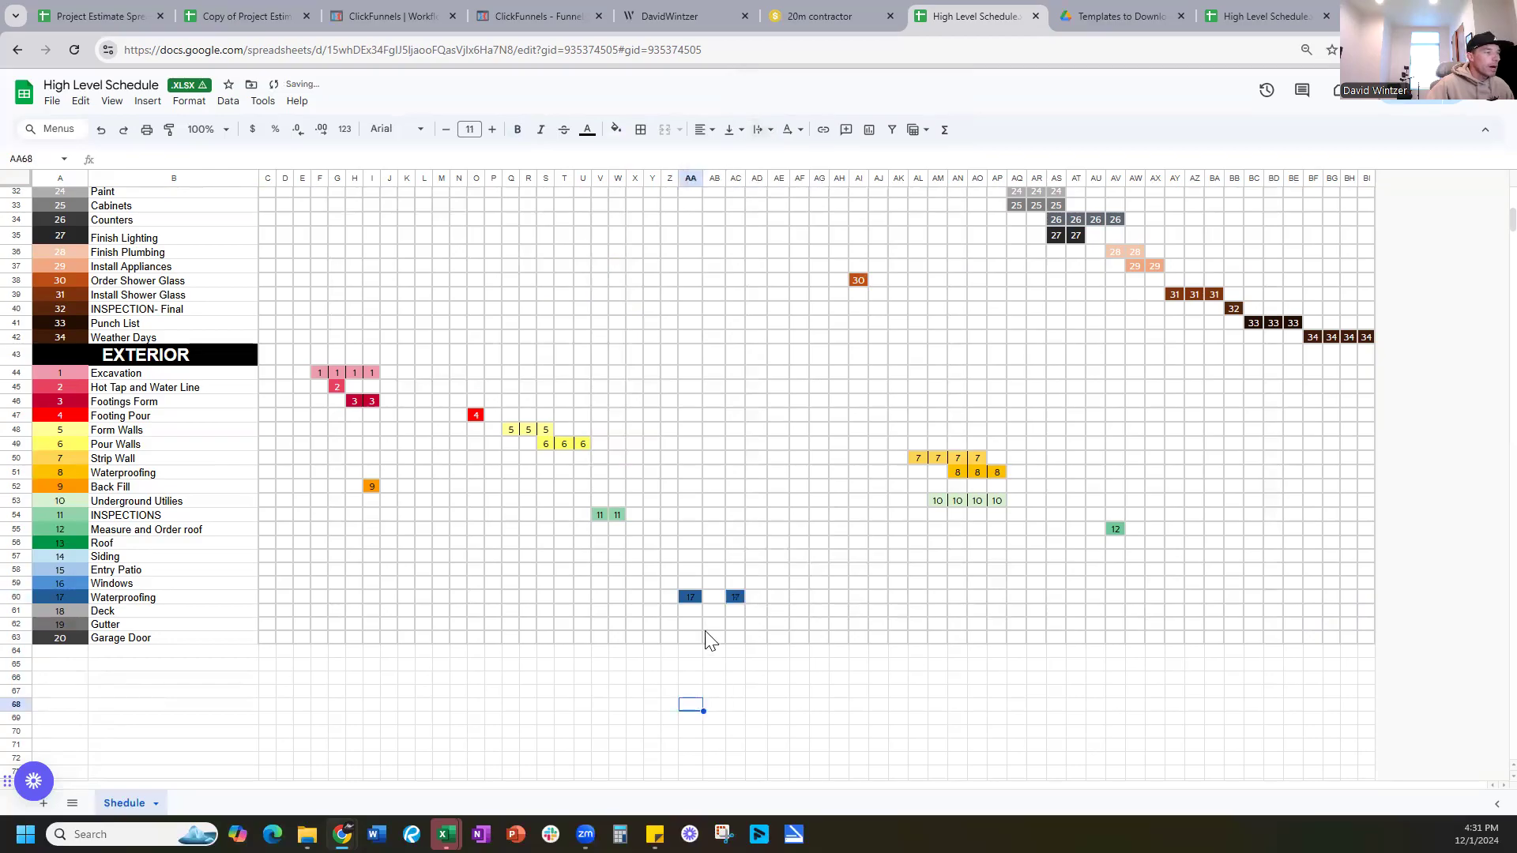
Extend the blue Waterproofing 17 bar across row 60 from column AA through column AI
click(698, 600)
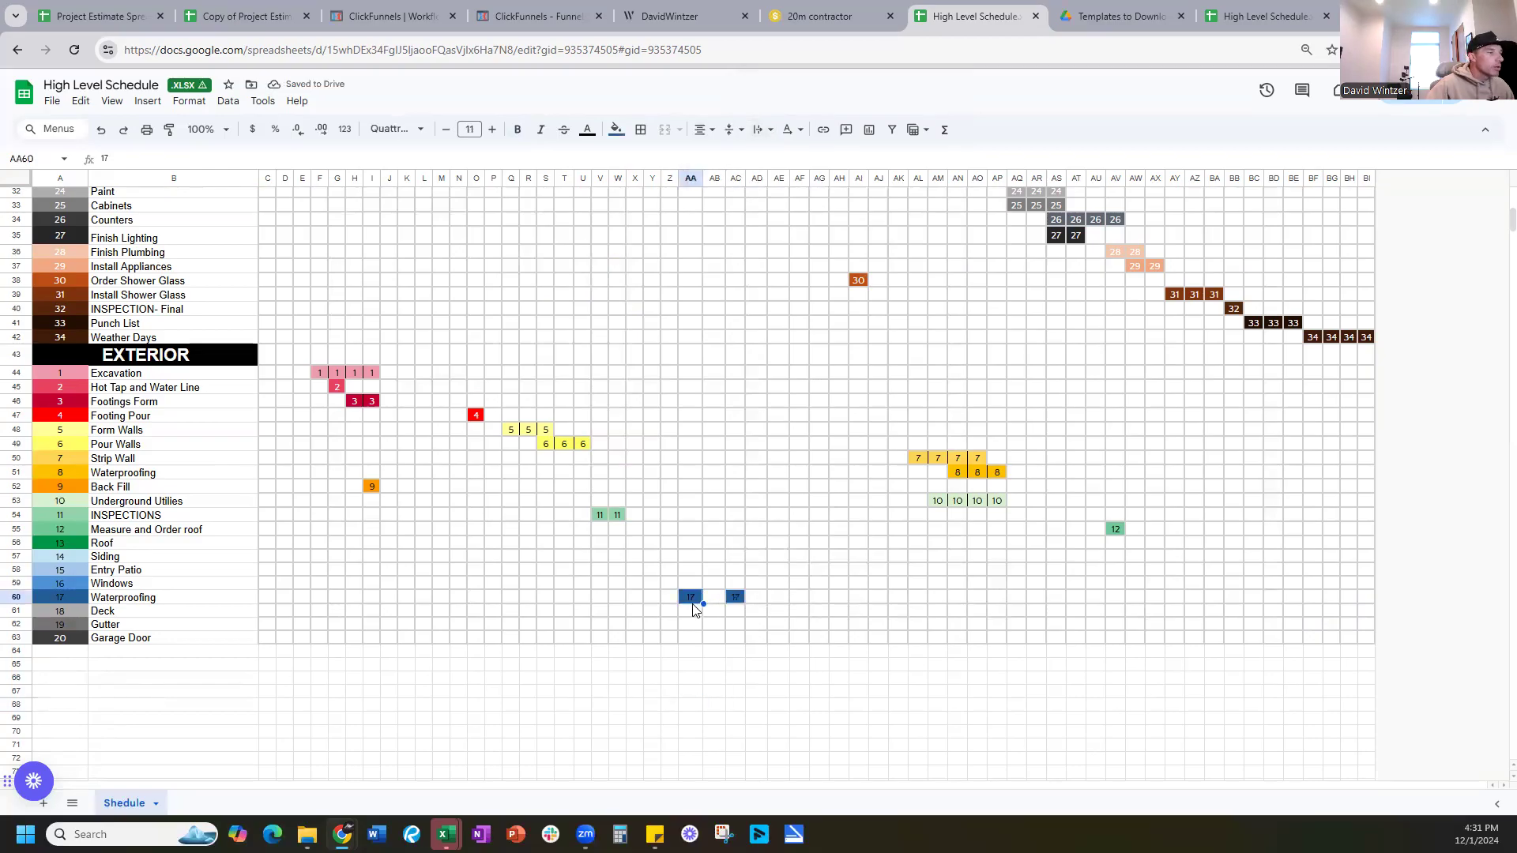
drag(703, 604, 869, 606)
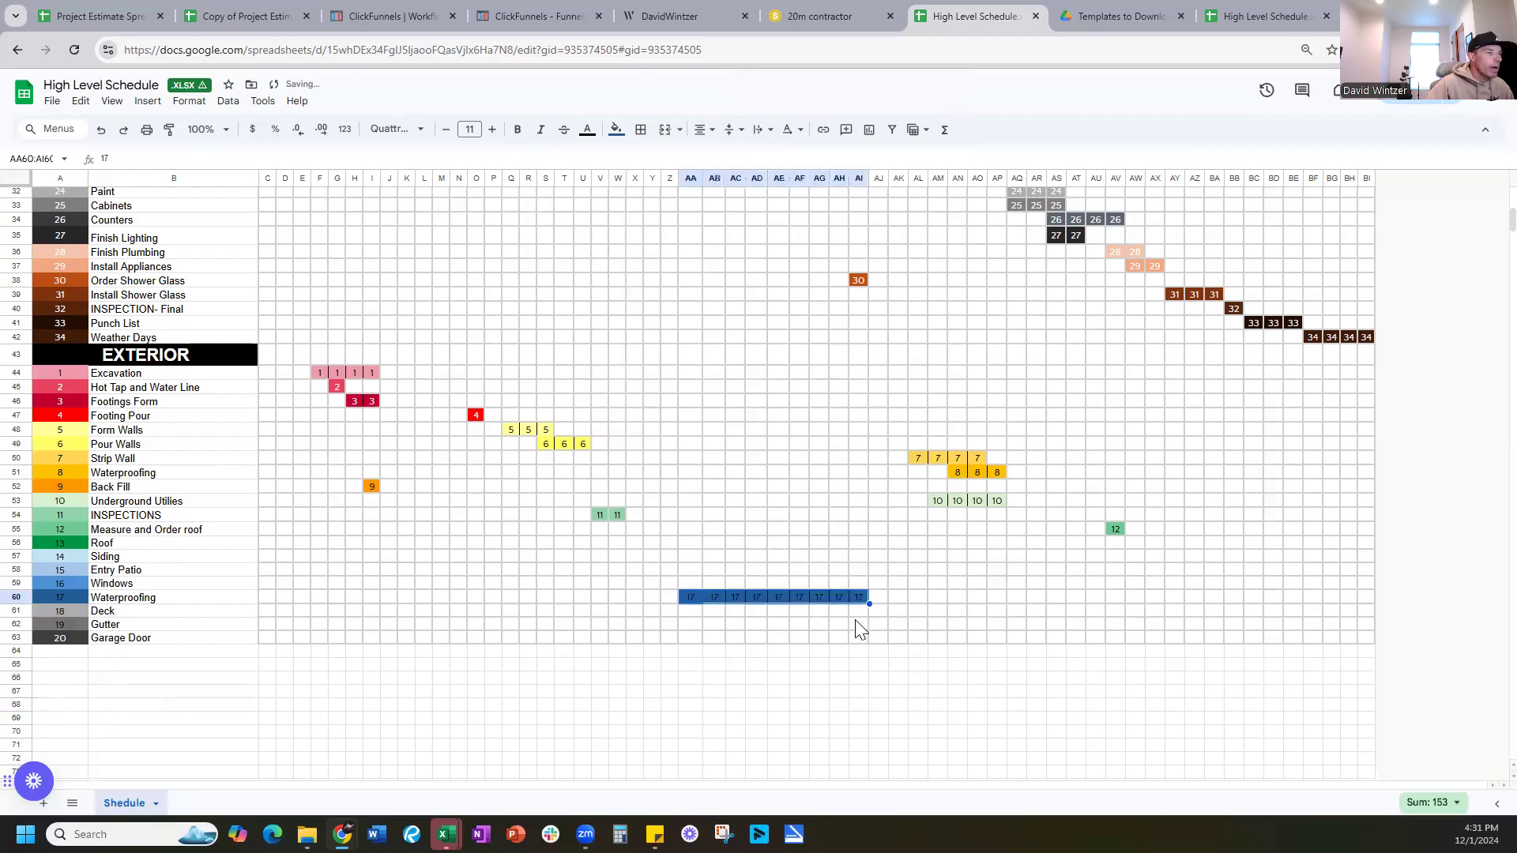
click(742, 707)
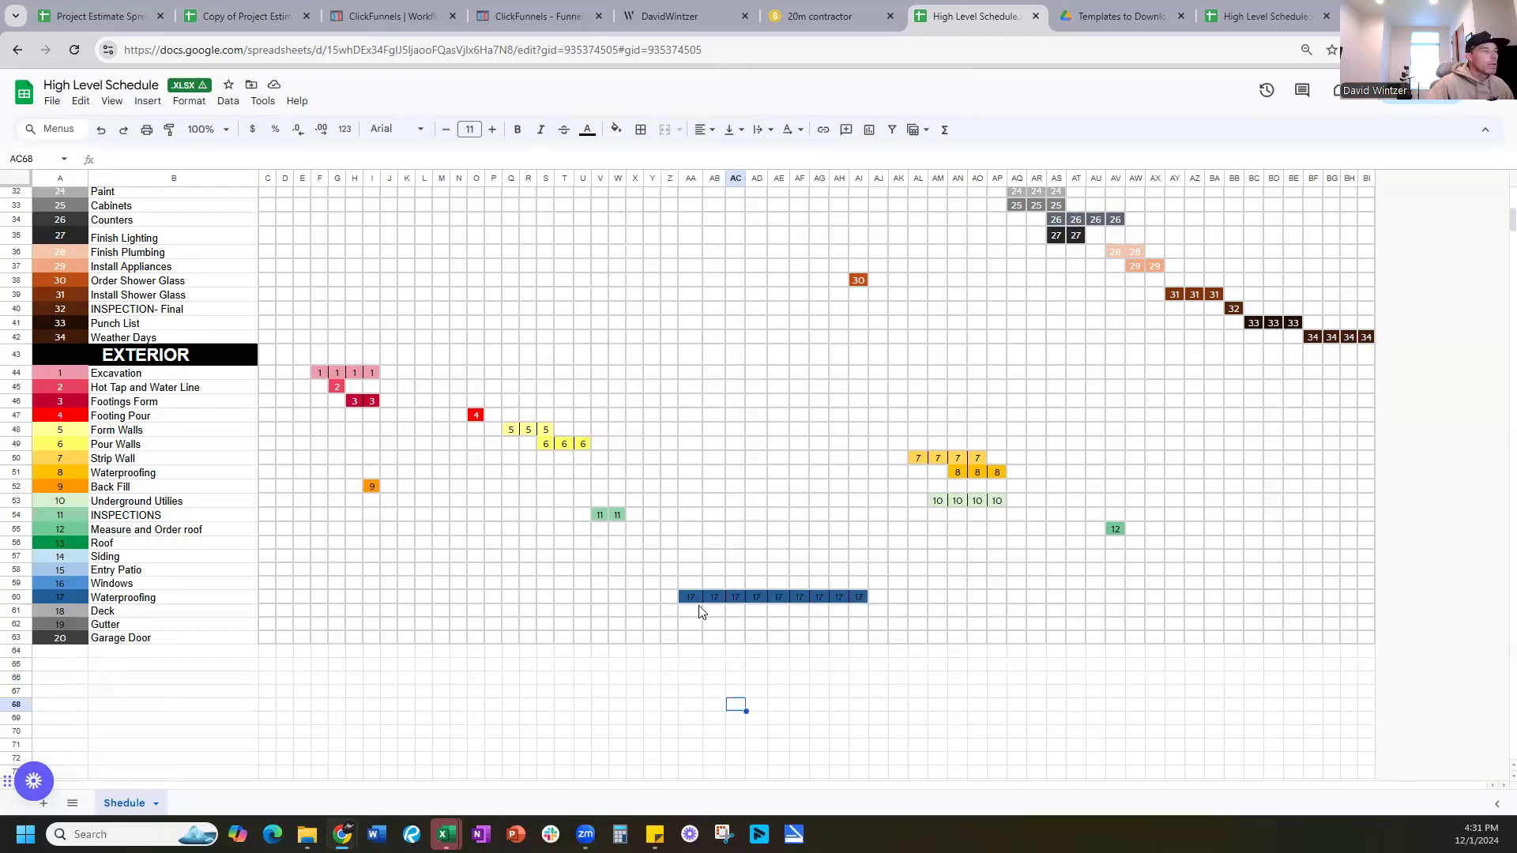
drag(715, 597, 915, 595)
drag(938, 664, 958, 678)
Examine the January and February 2025 week dates in row 8 against the interior task bars
scroll(554, 395, up, 10)
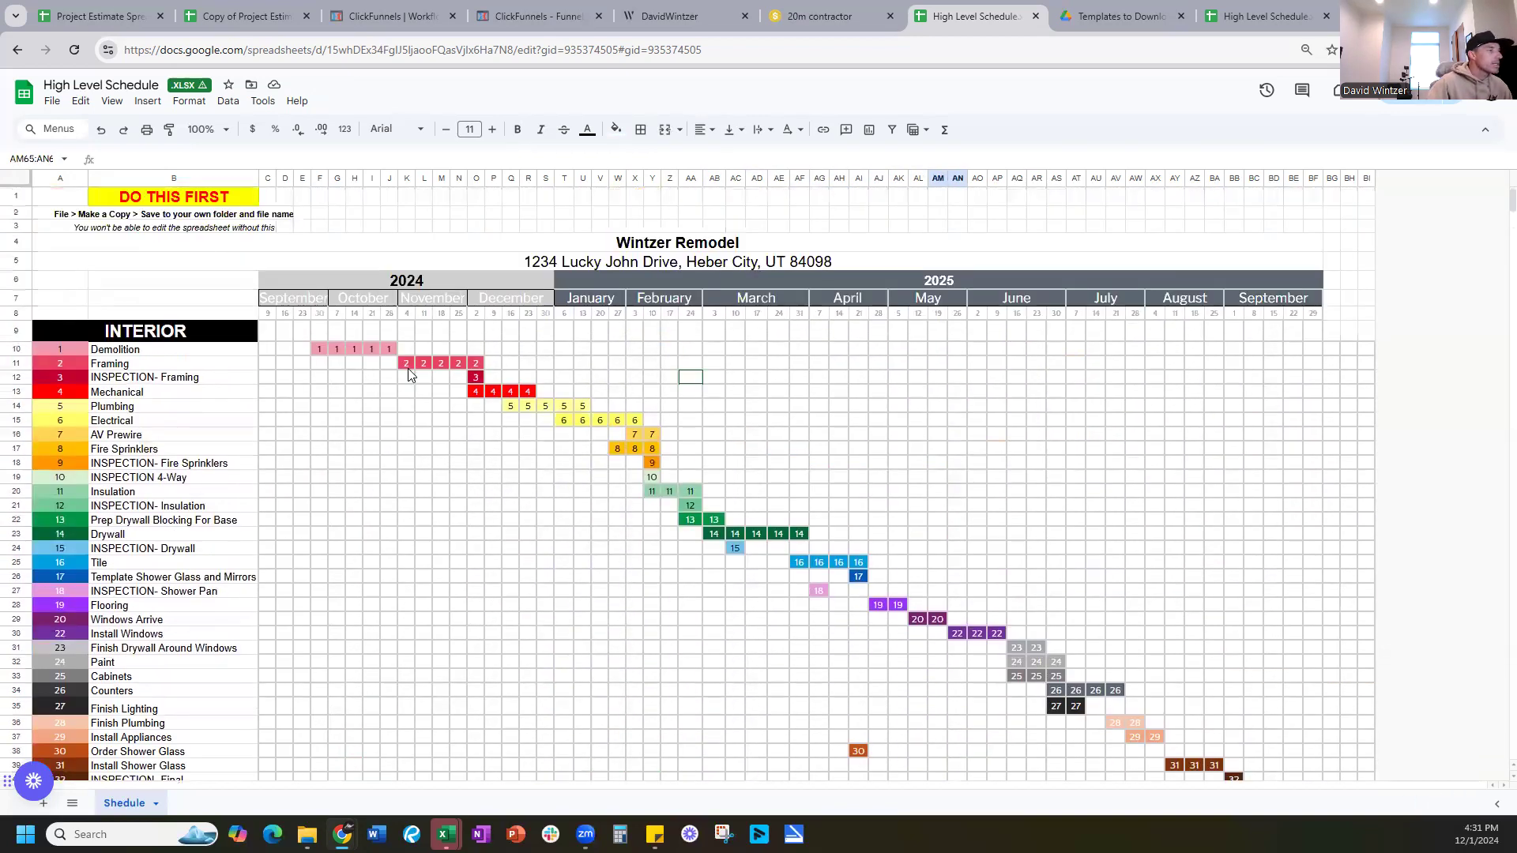
scroll(453, 357, down, 1)
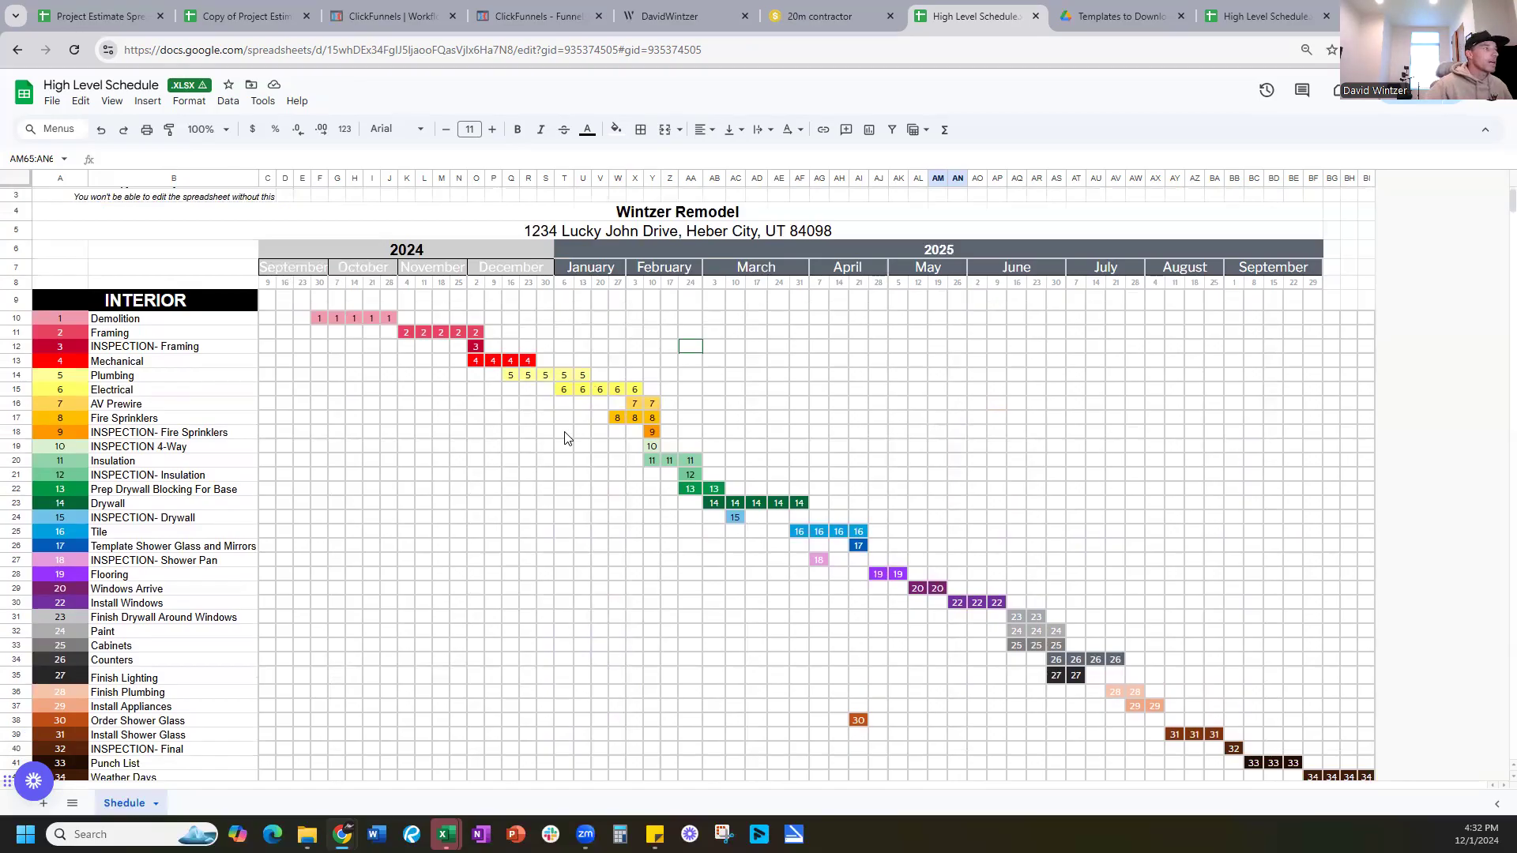
click(565, 286)
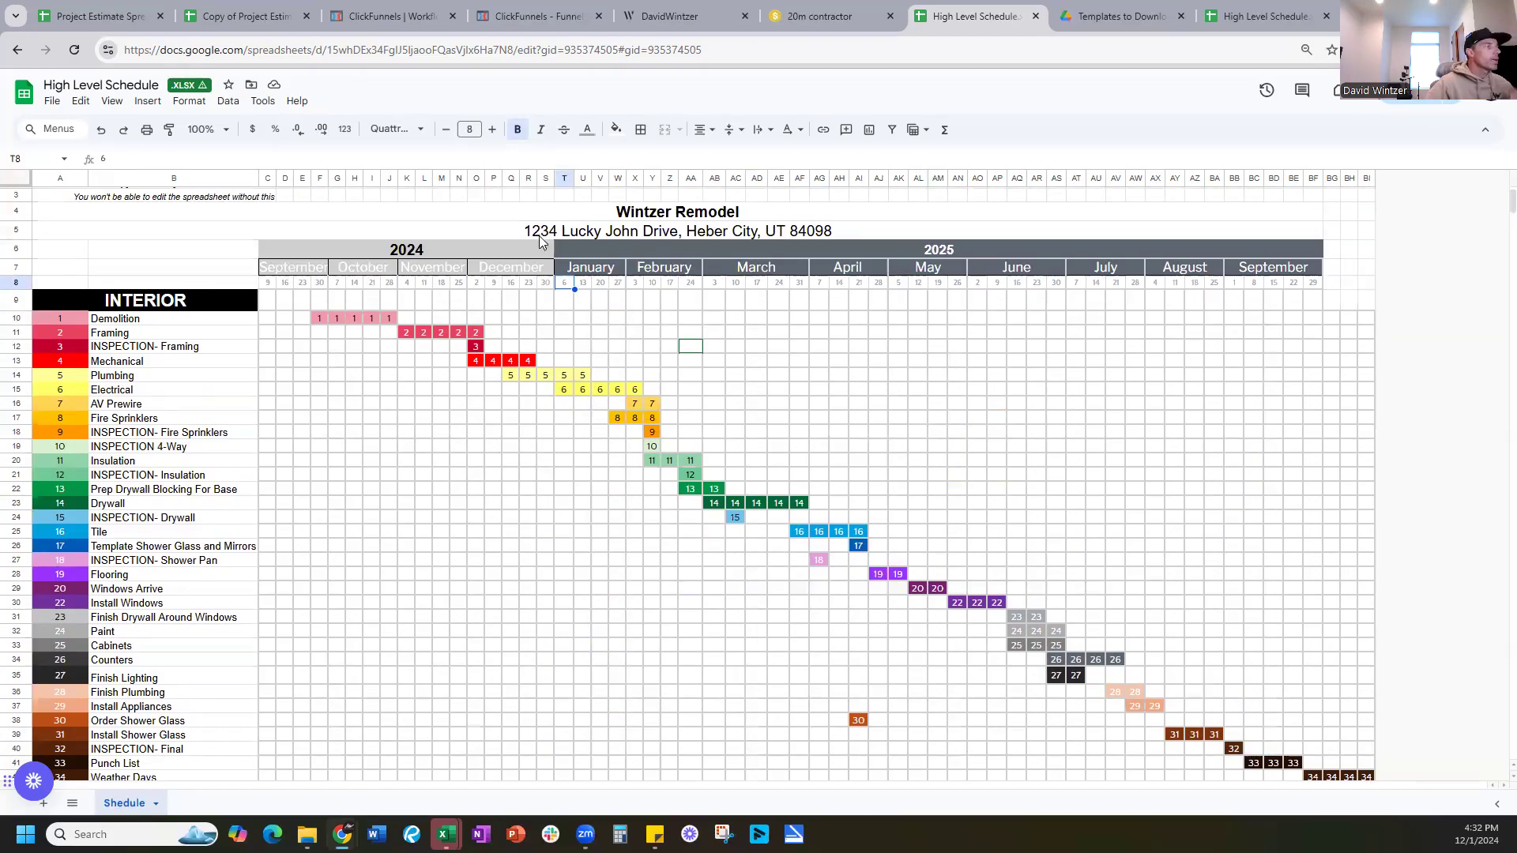
click(581, 273)
click(564, 284)
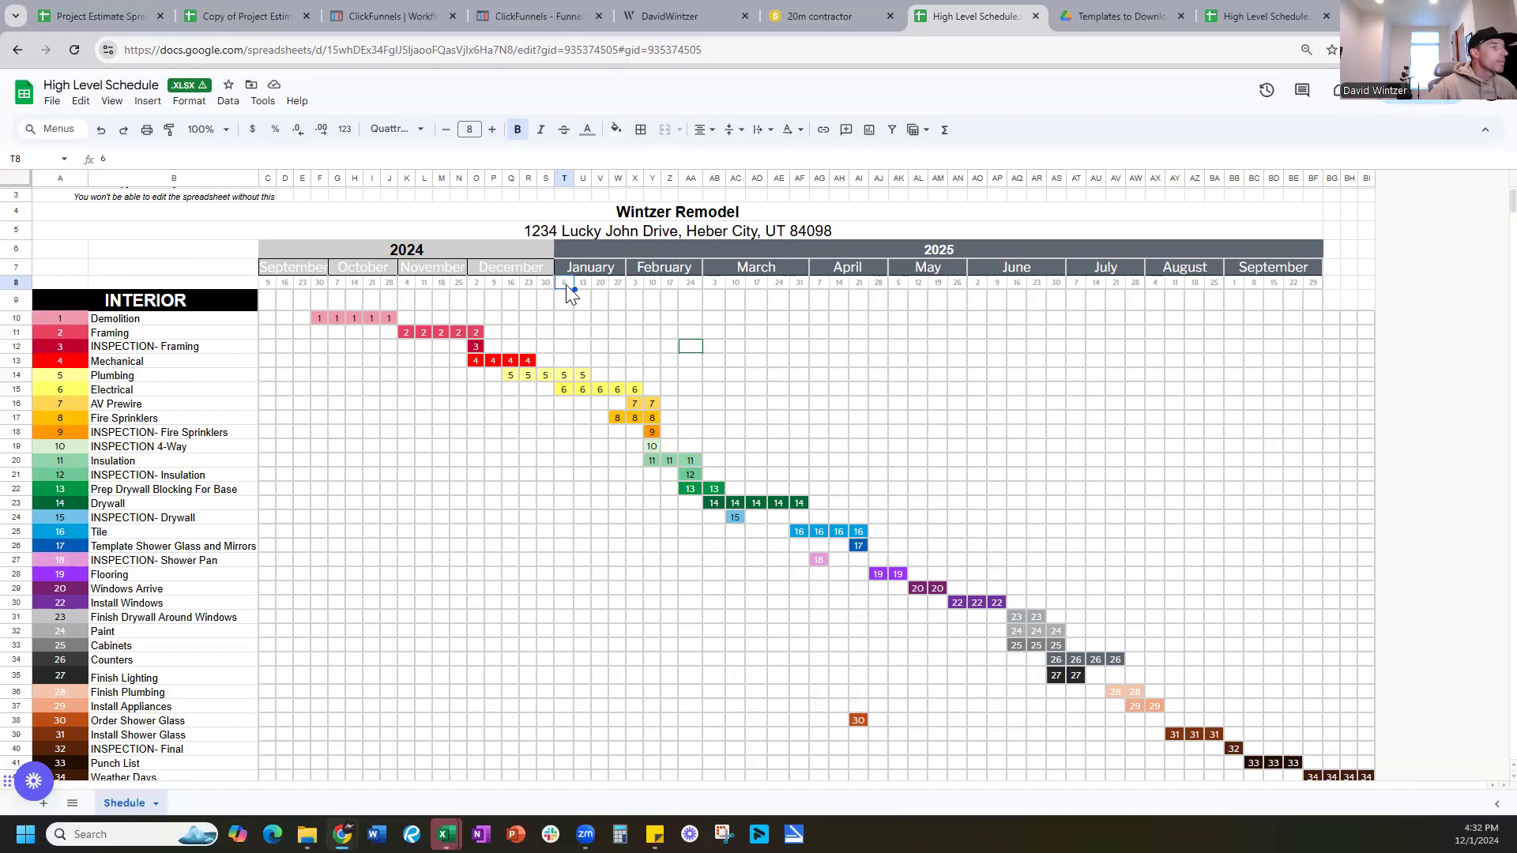
click(633, 287)
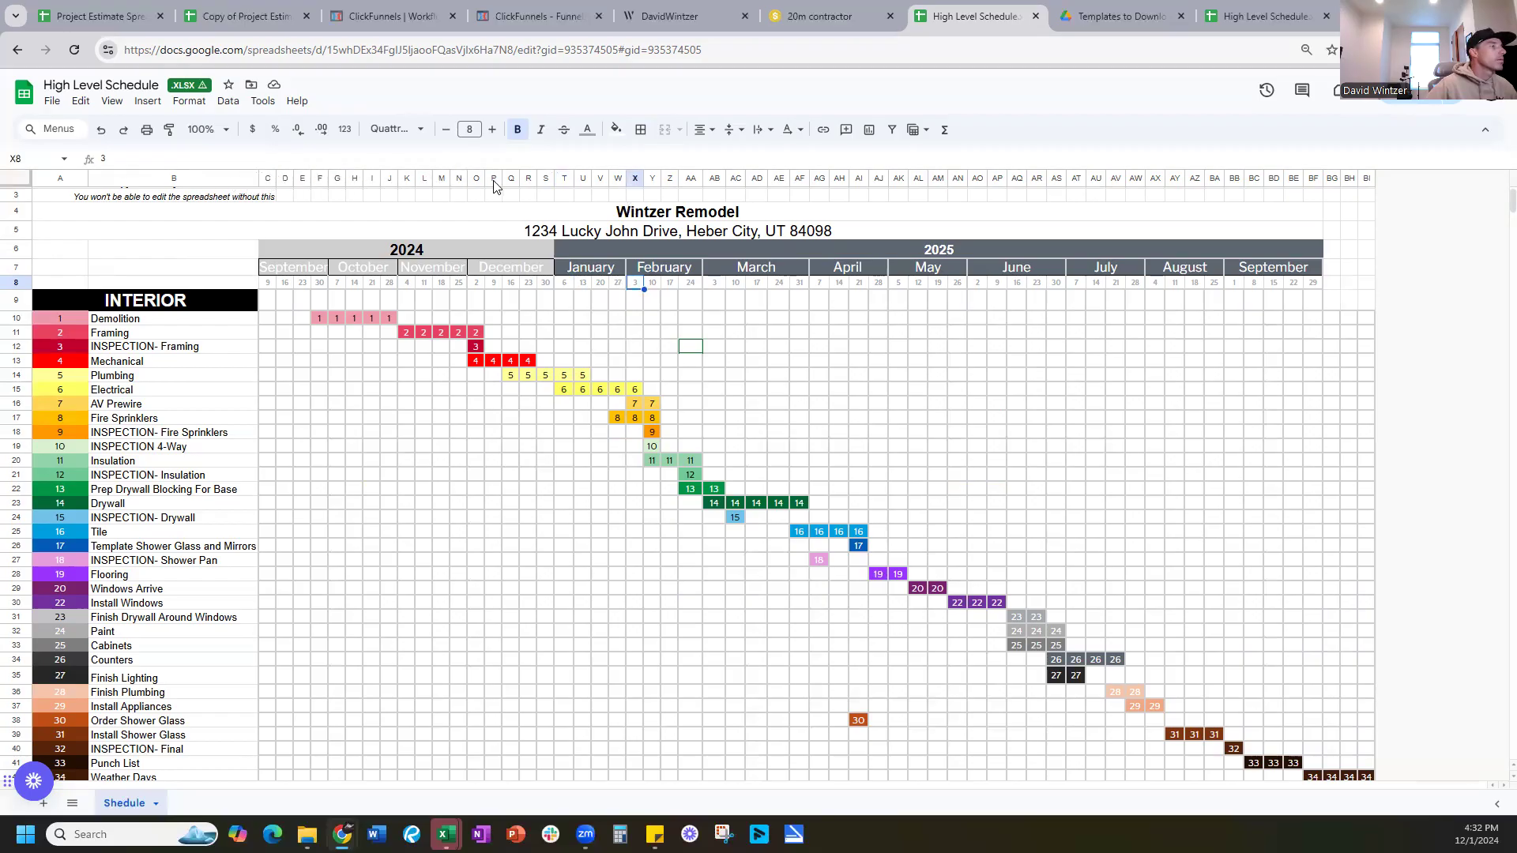
Highlight the whole column X, the first February week, with a light magenta fill
click(636, 180)
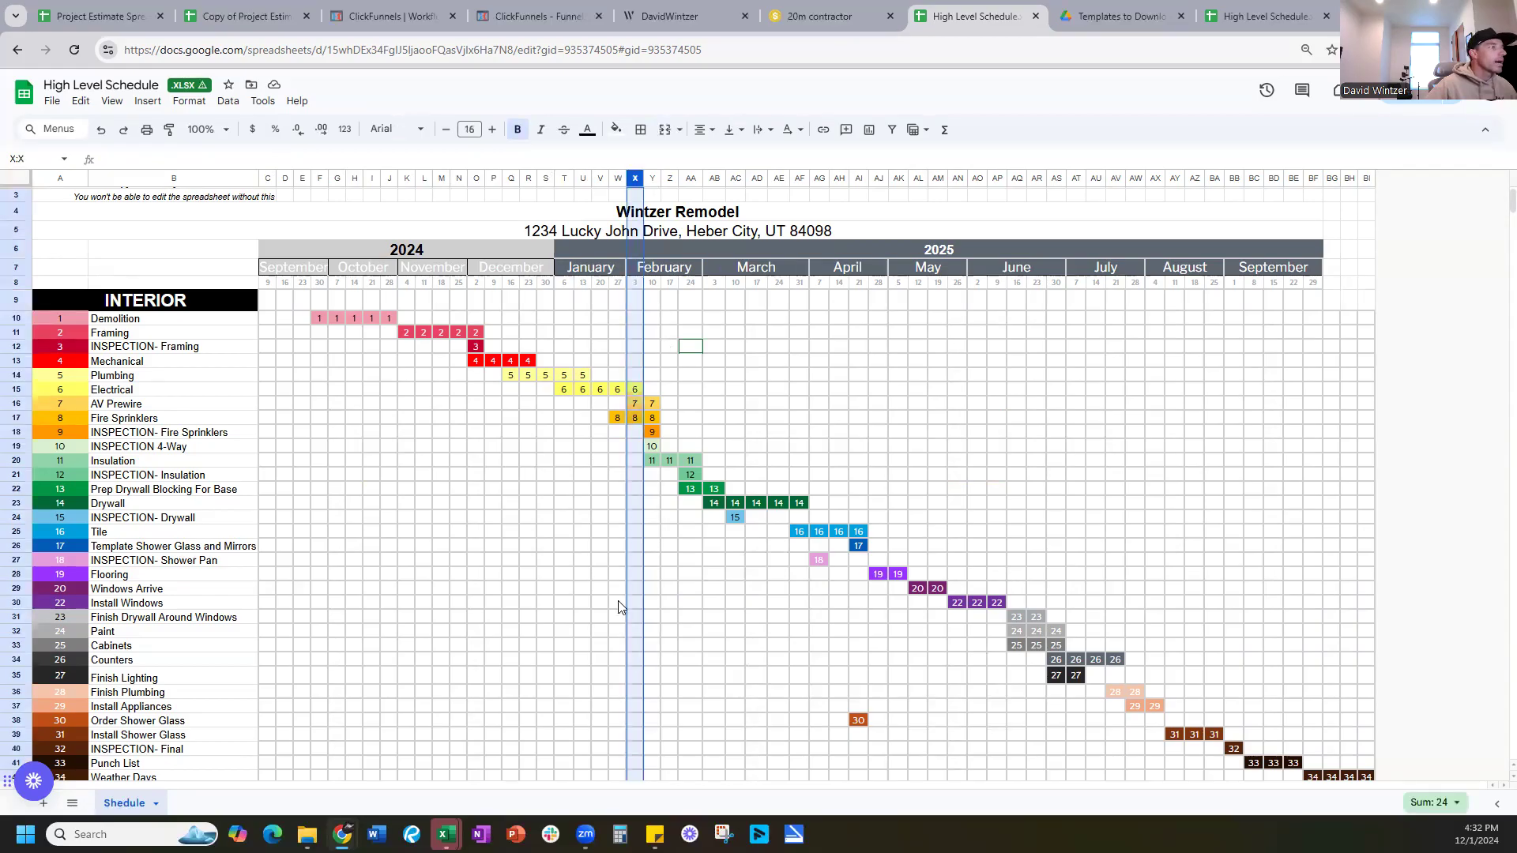
click(615, 129)
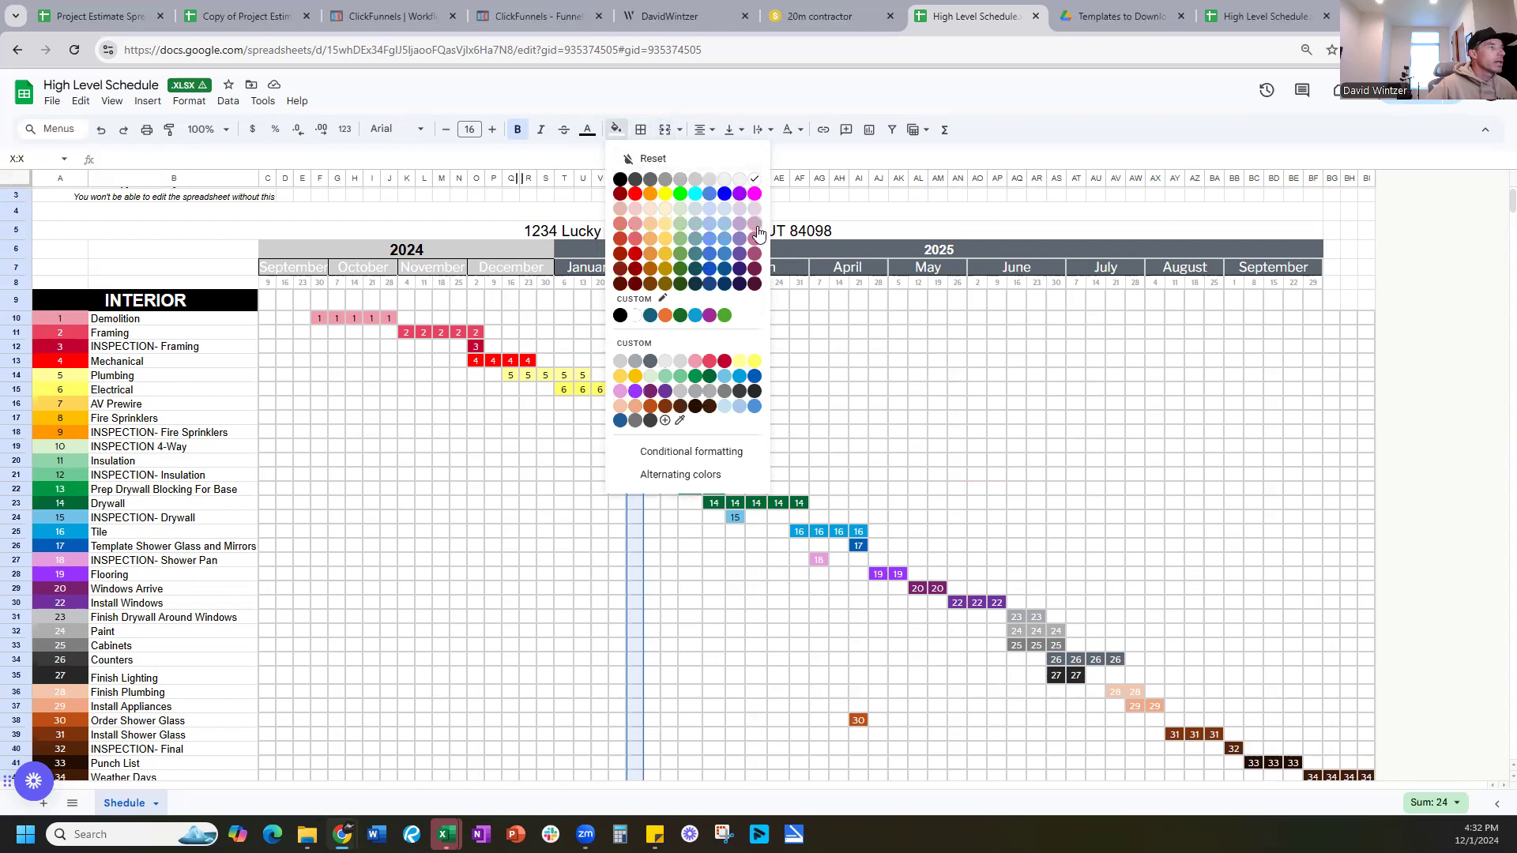
click(754, 225)
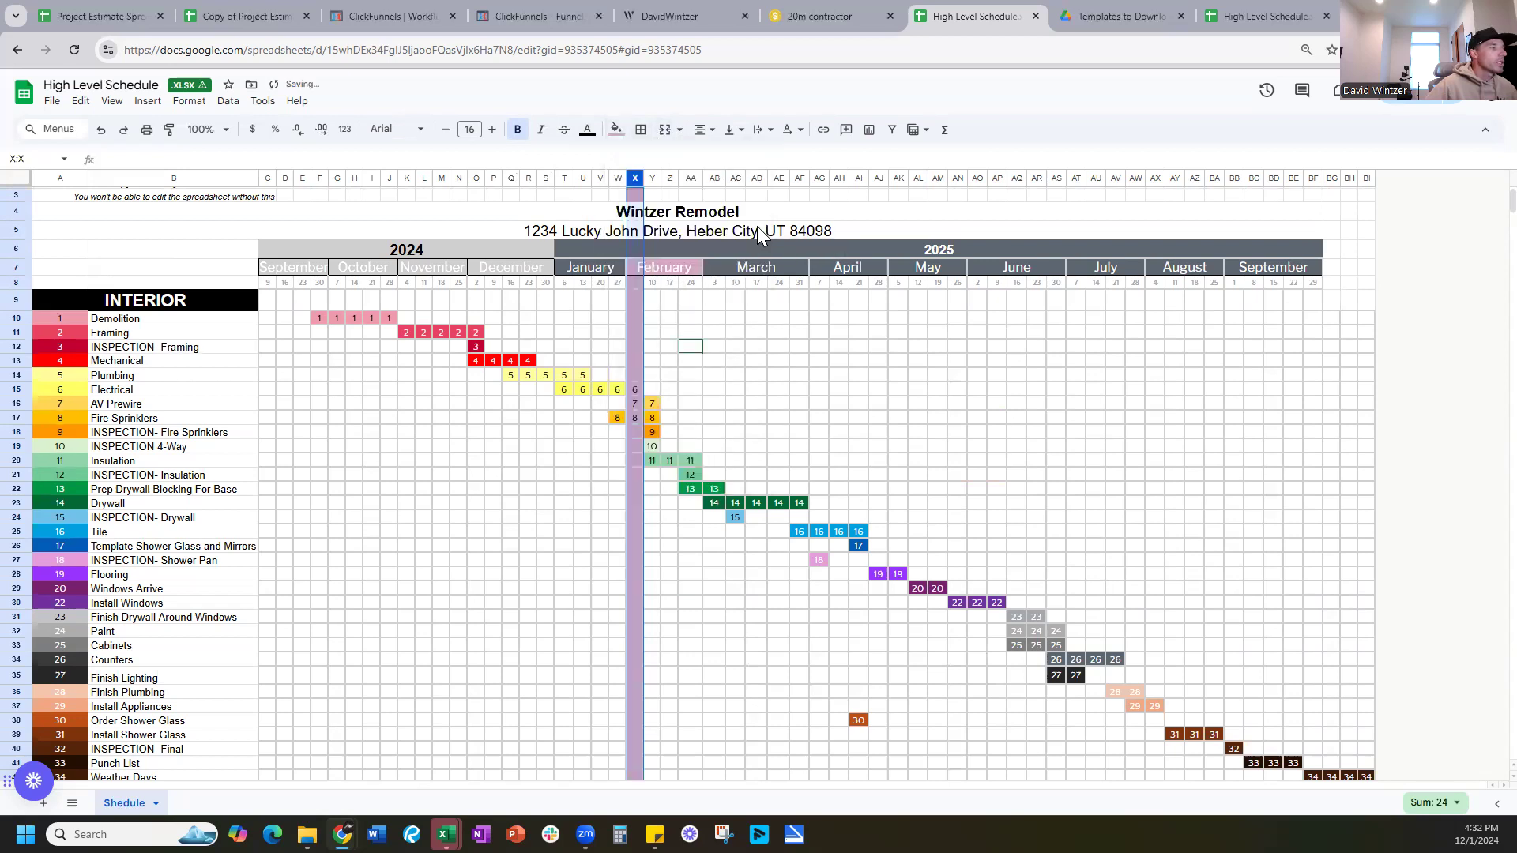
click(532, 565)
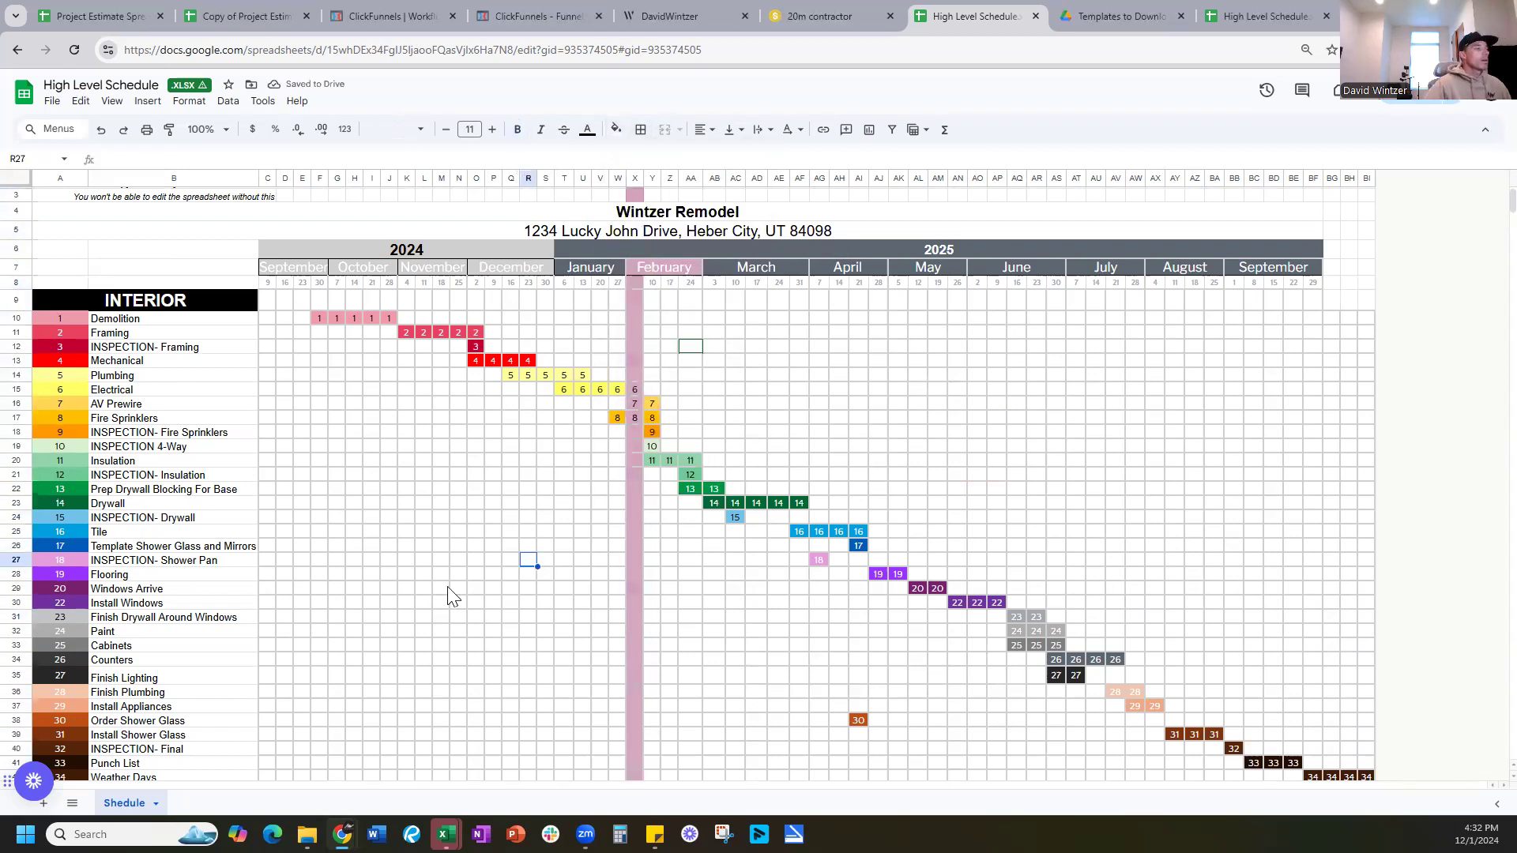
Review the interior tasks around the highlighted February week, including INSPECTION 4-Way and Insulation
scroll(488, 580, down, 1)
scroll(488, 580, down, 3)
scroll(661, 624, up, 5)
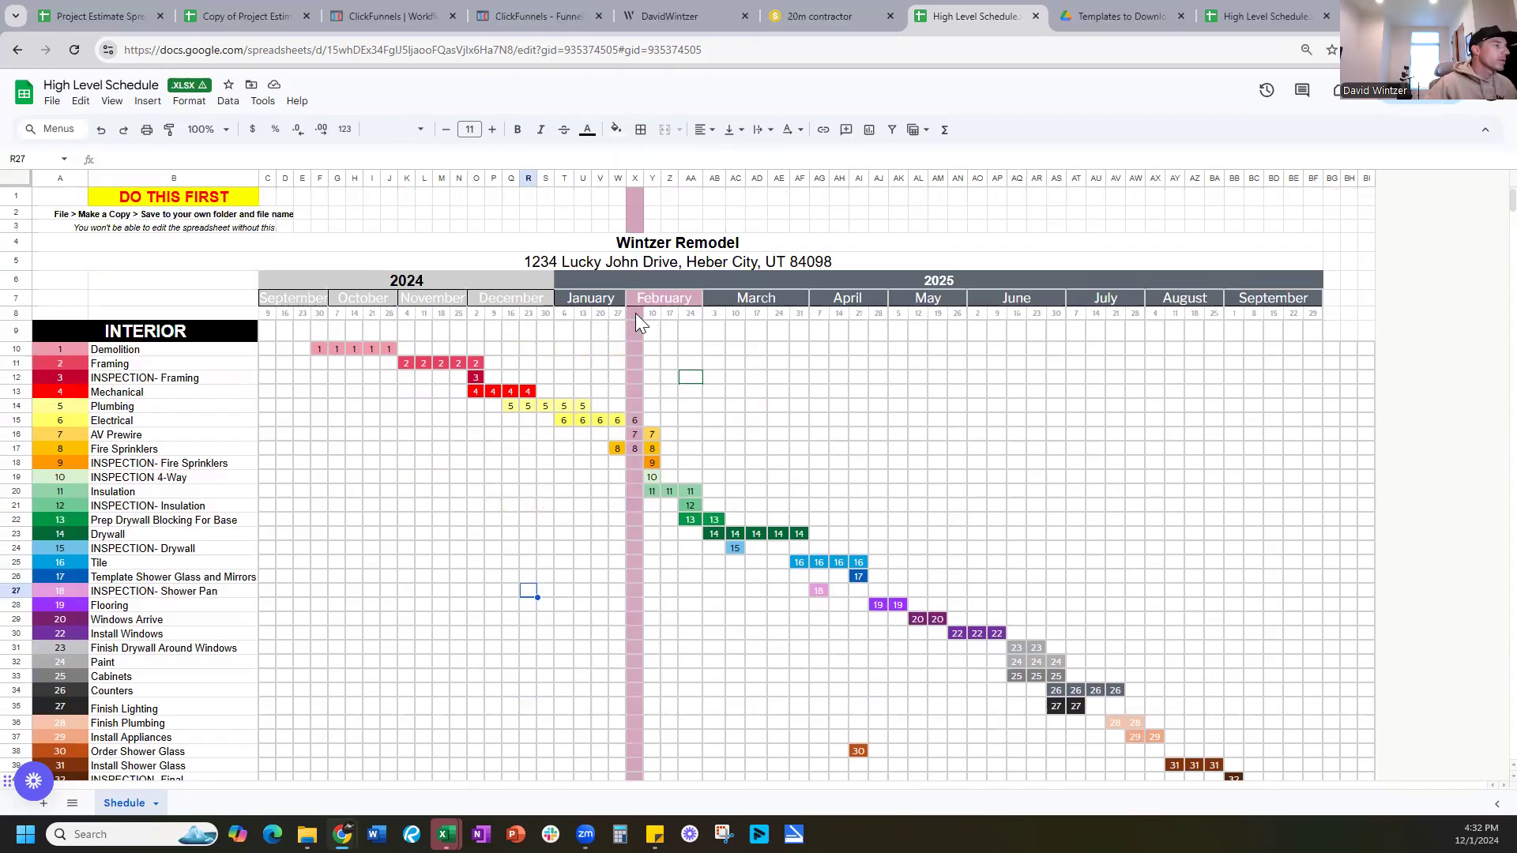
scroll(639, 325, down, 1)
scroll(639, 326, down, 2)
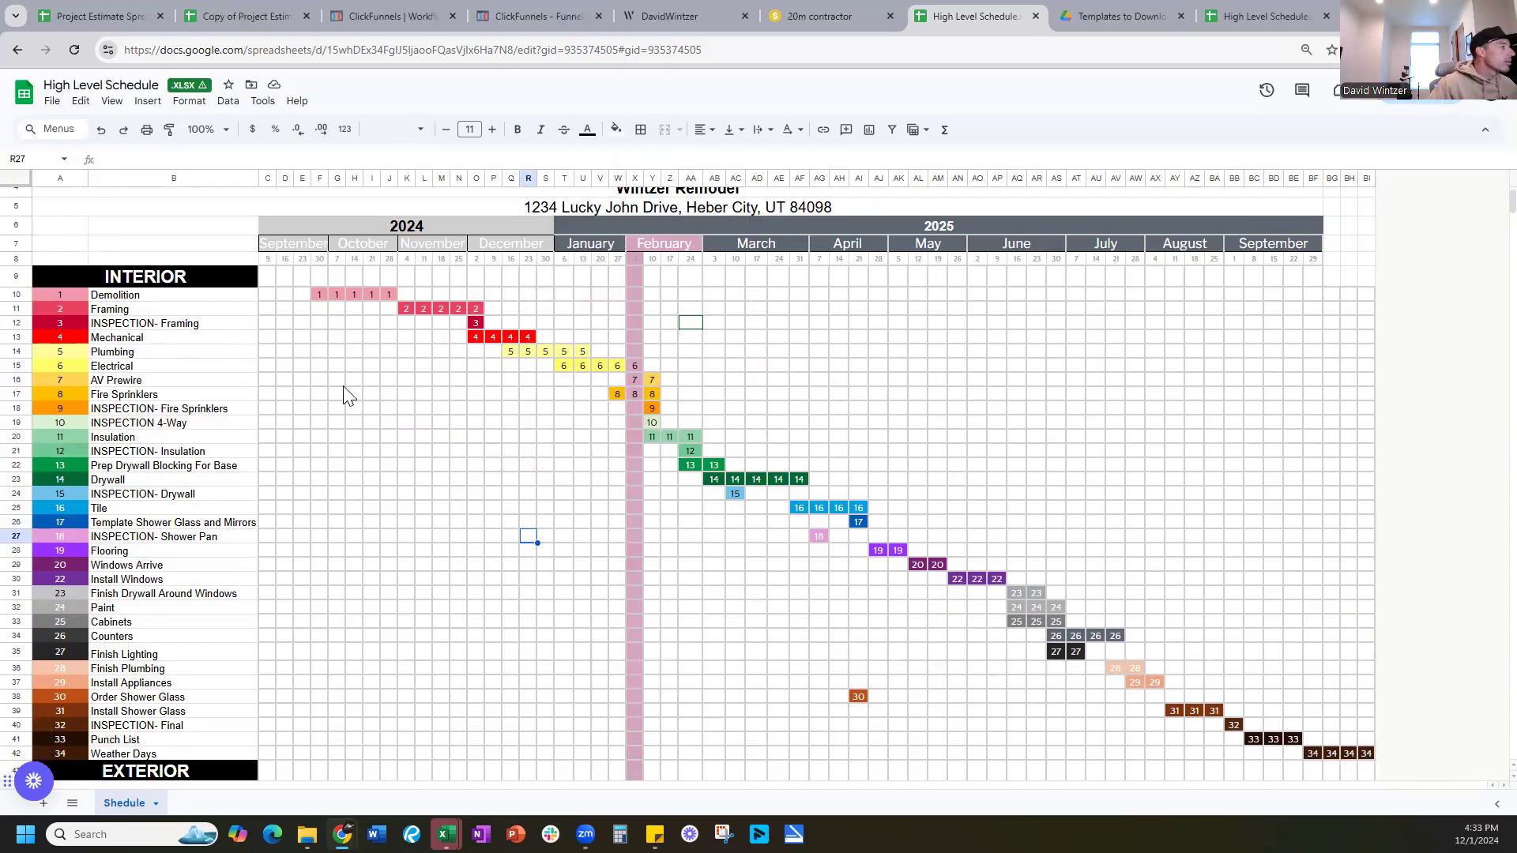
key(ctrl)
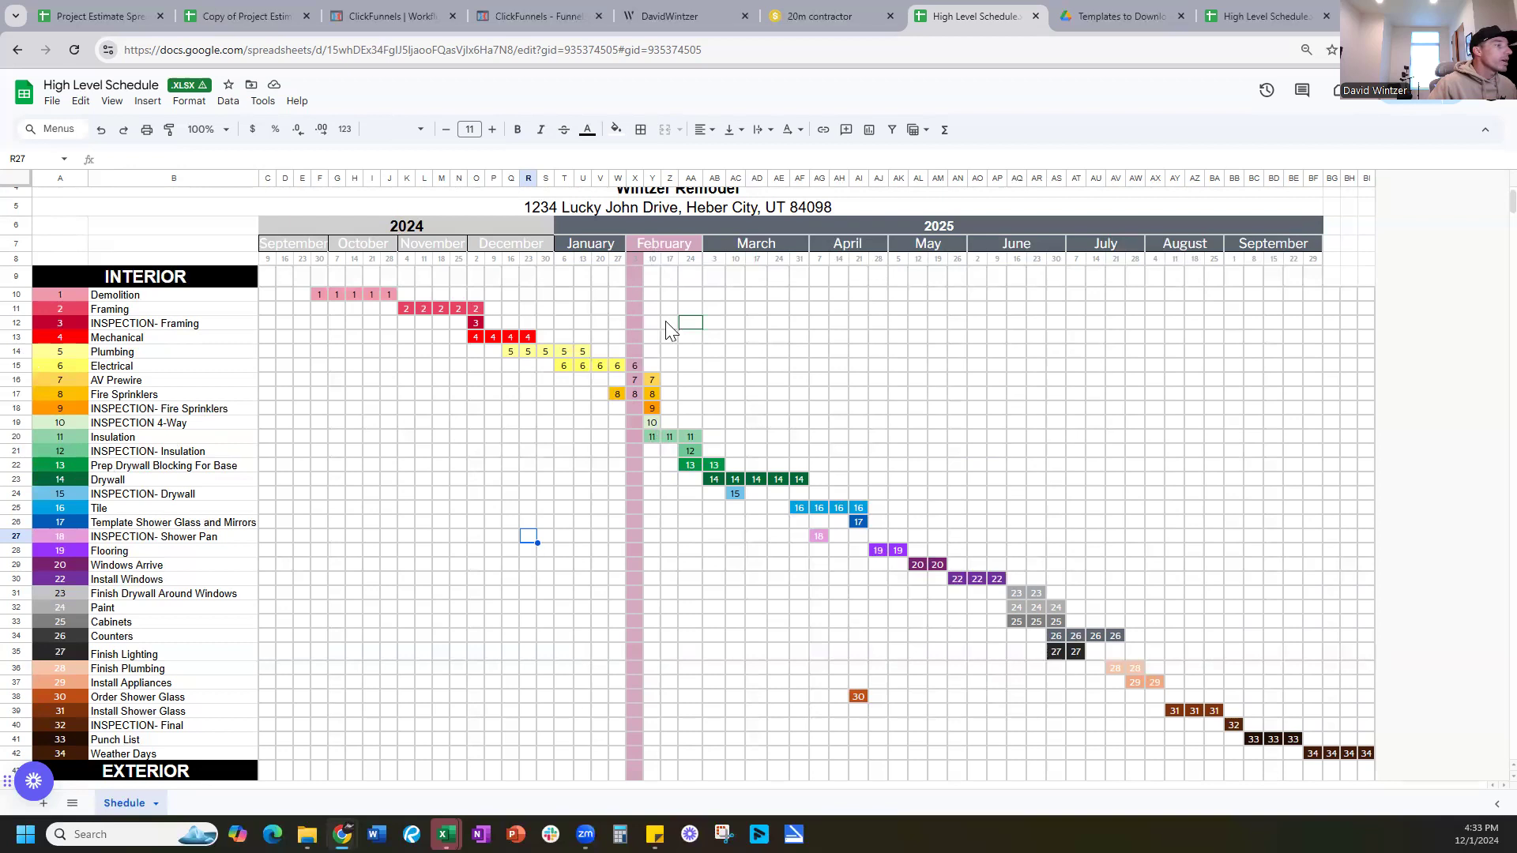
click(656, 423)
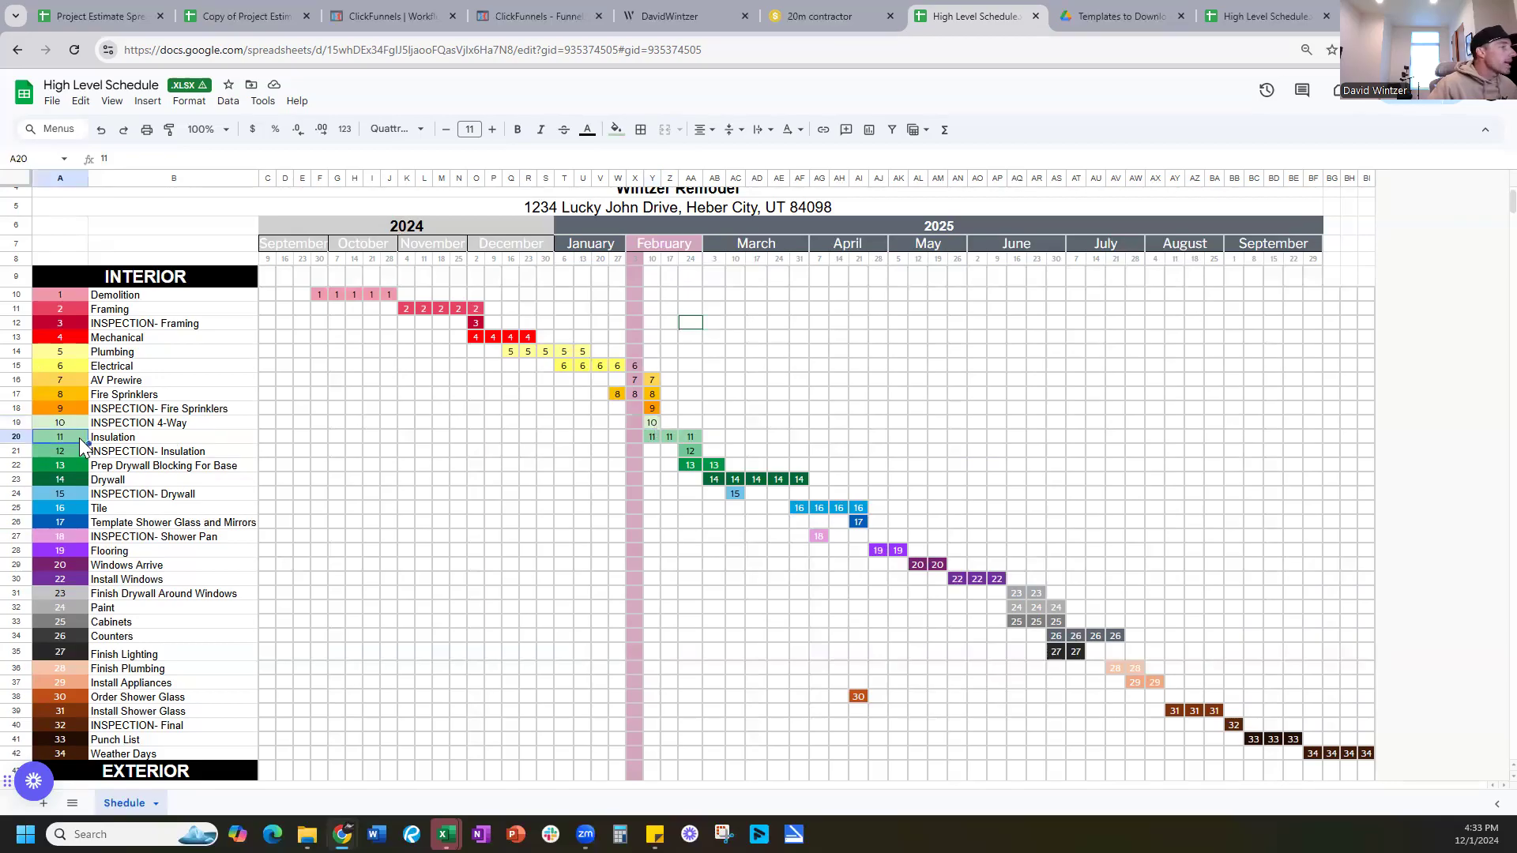
click(652, 442)
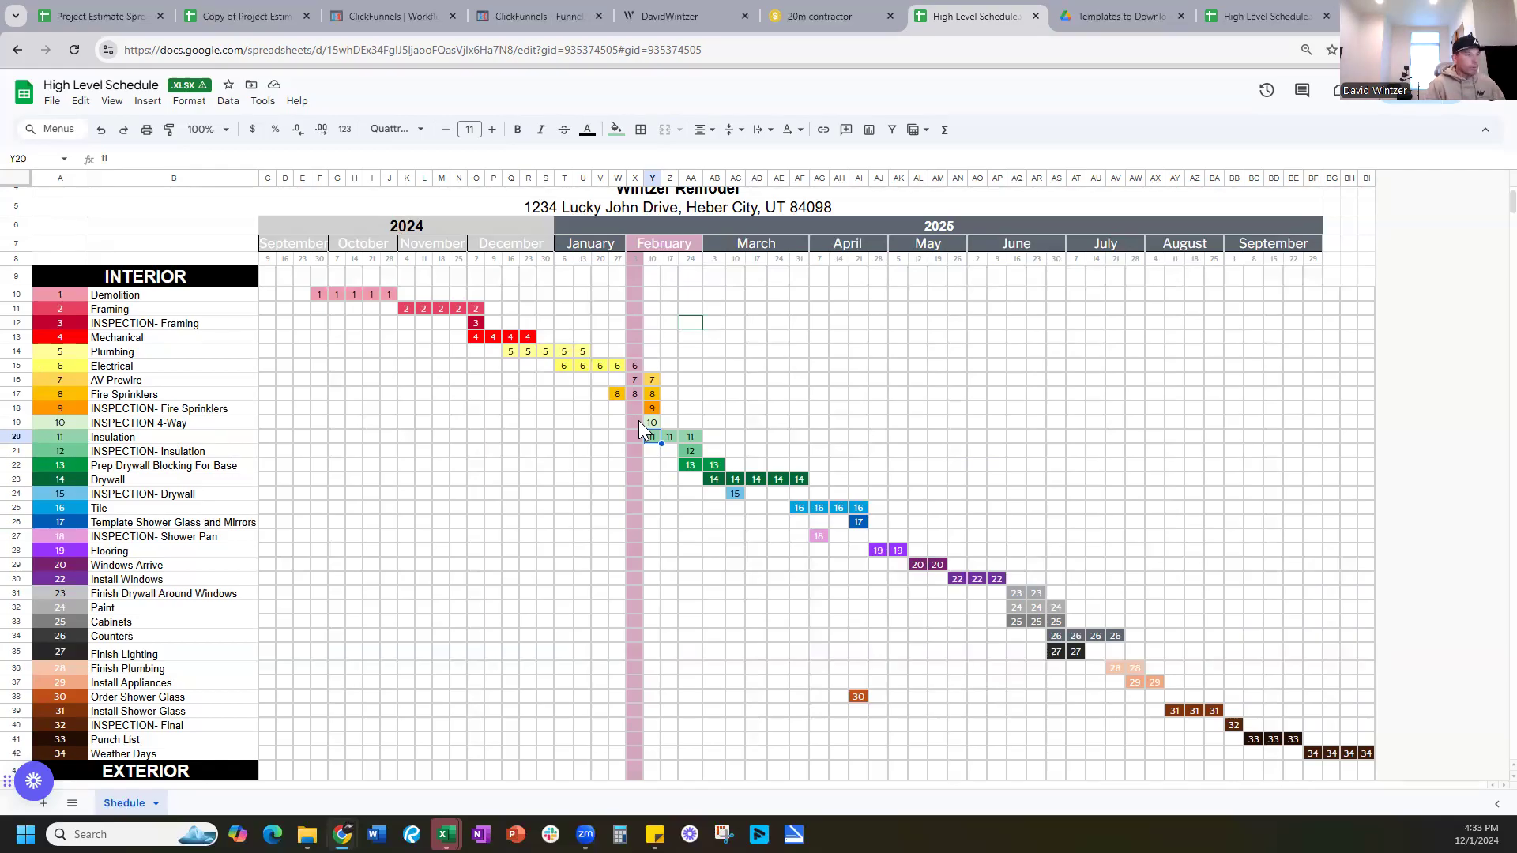
Undo the light magenta fill on column X
key(ctrl+z)
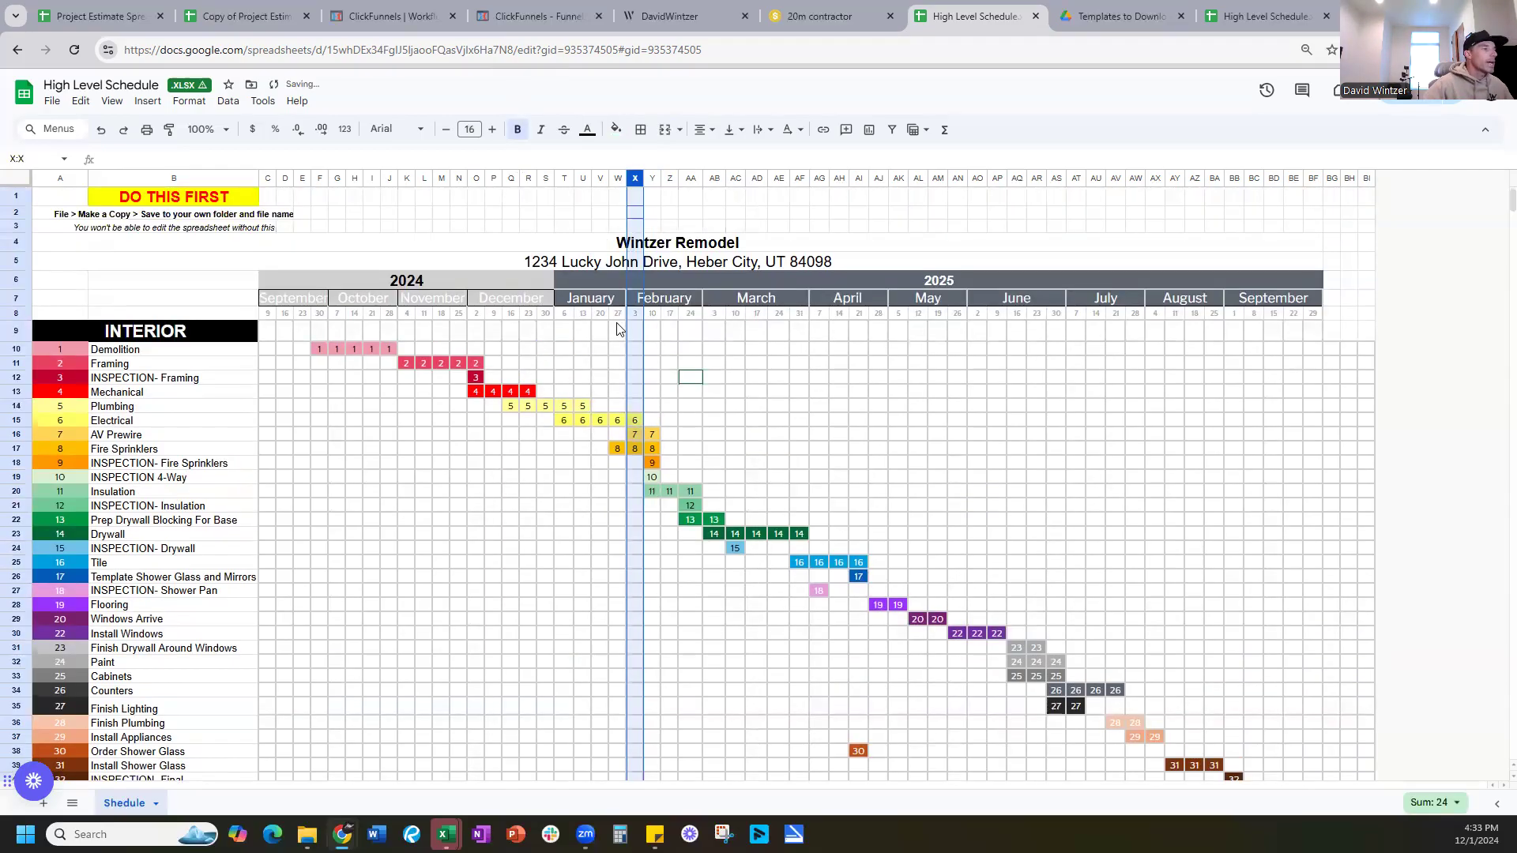
click(488, 580)
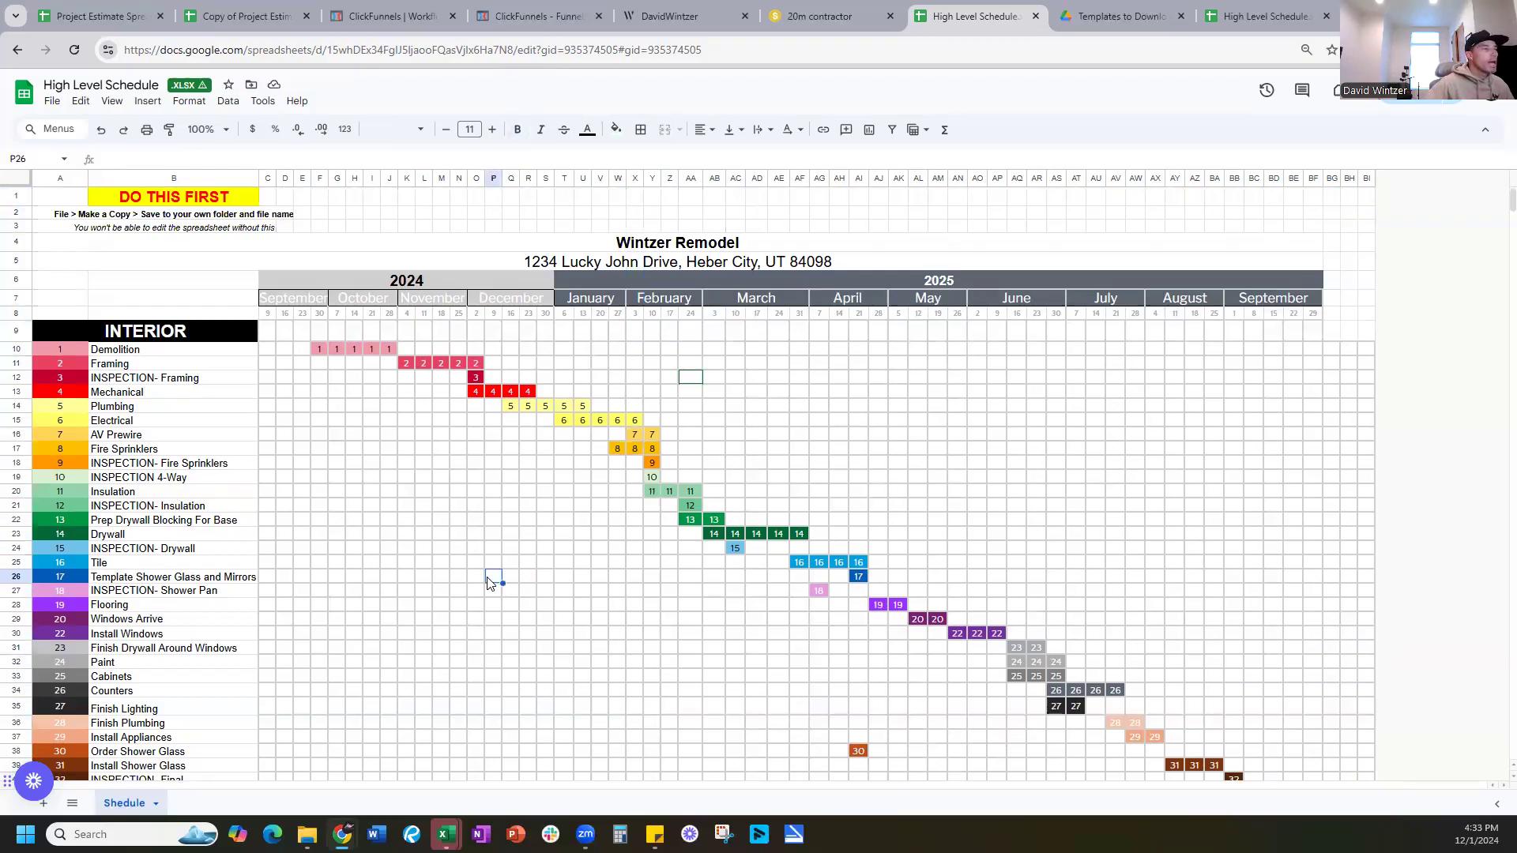
Try extending the Fire Sprinklers bar in row 17 by two weeks through column AA, and undo the extension
click(636, 449)
click(651, 450)
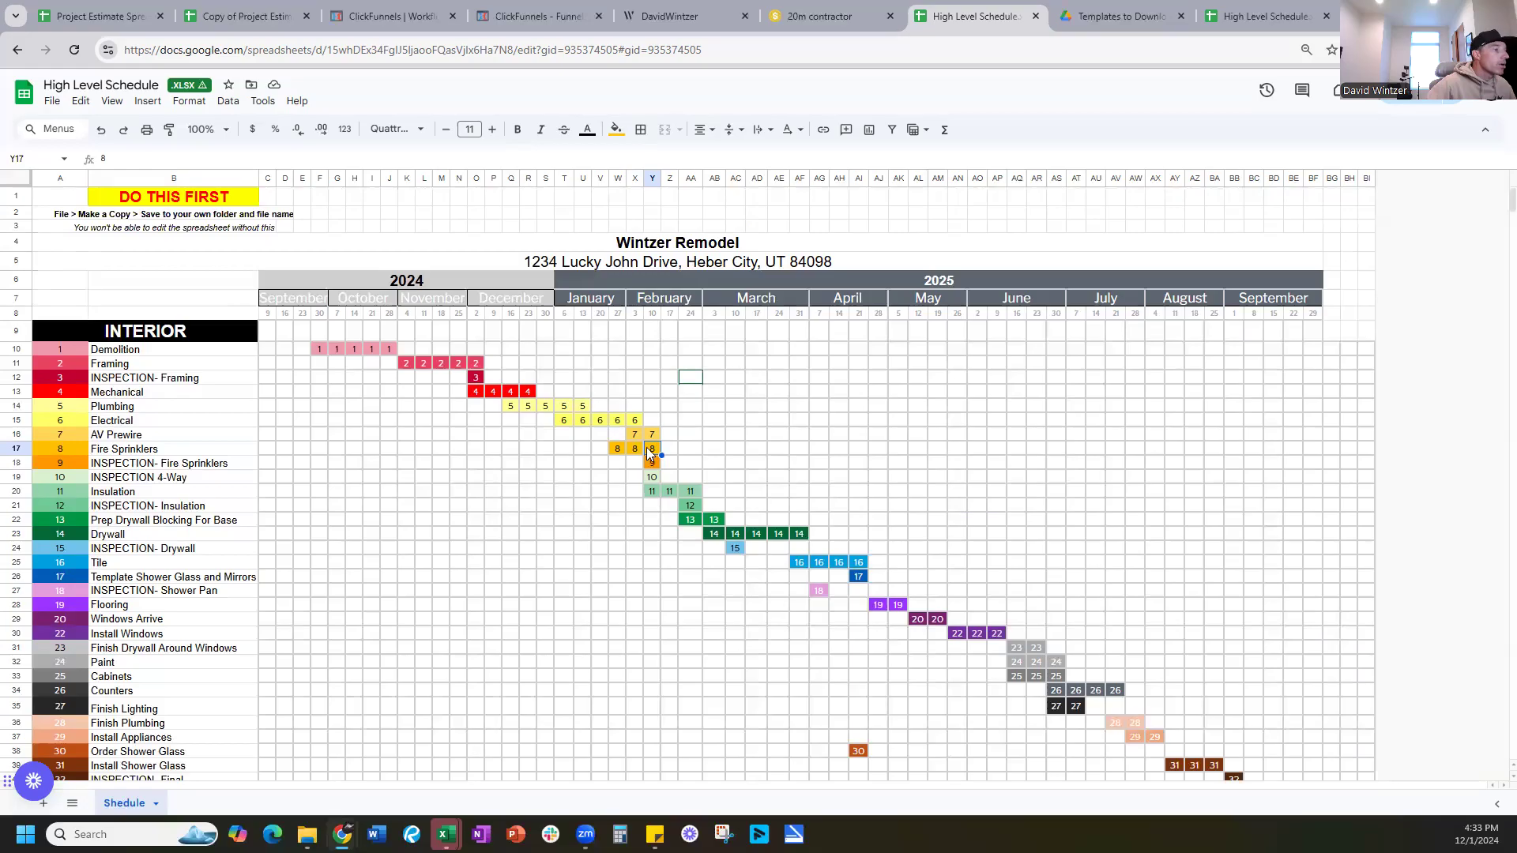
drag(654, 452, 692, 455)
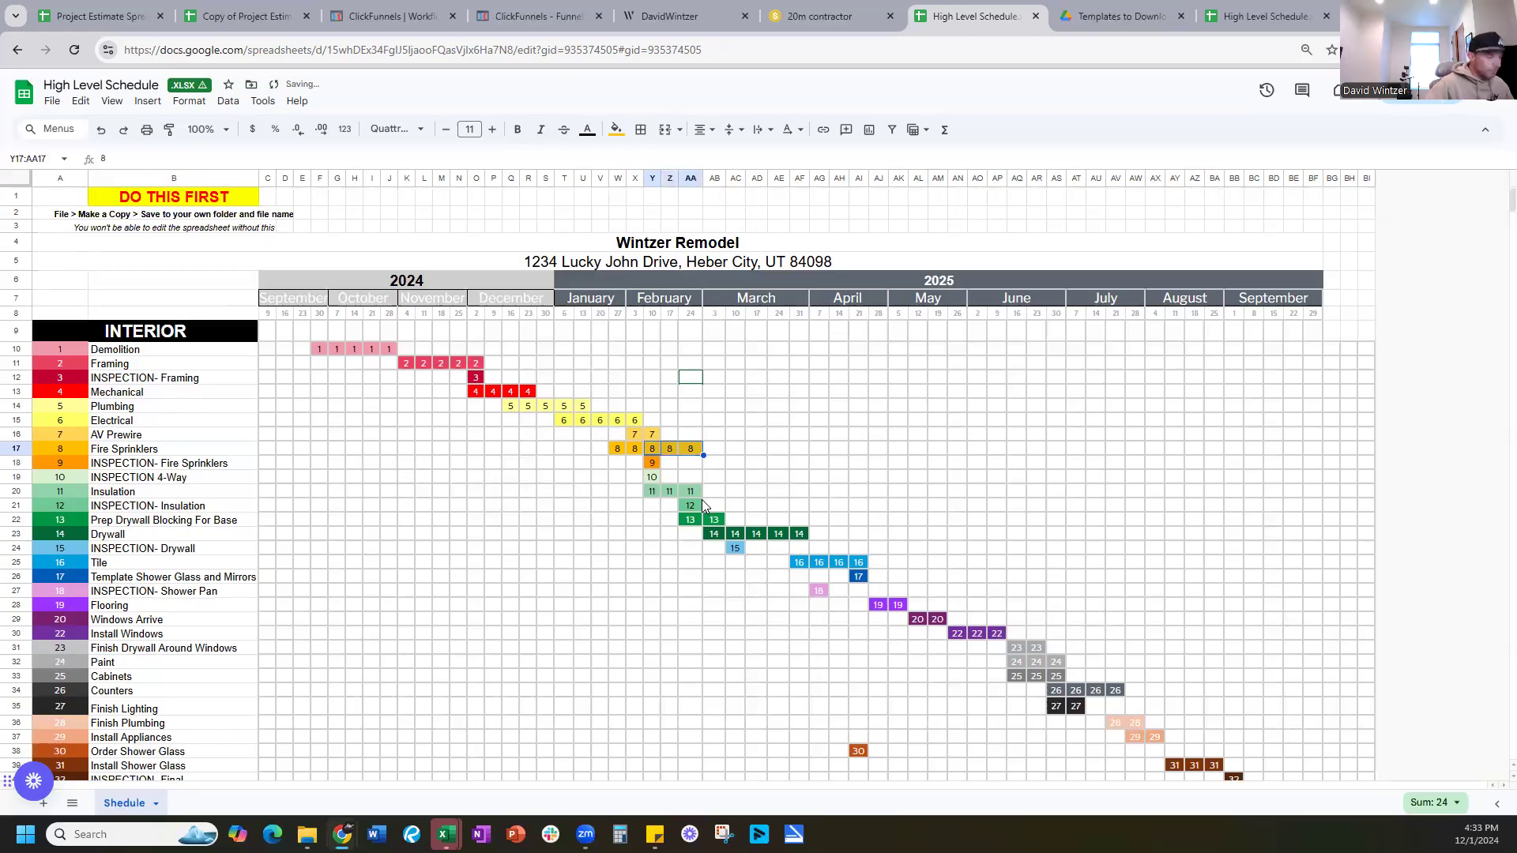
key(ctrl+z)
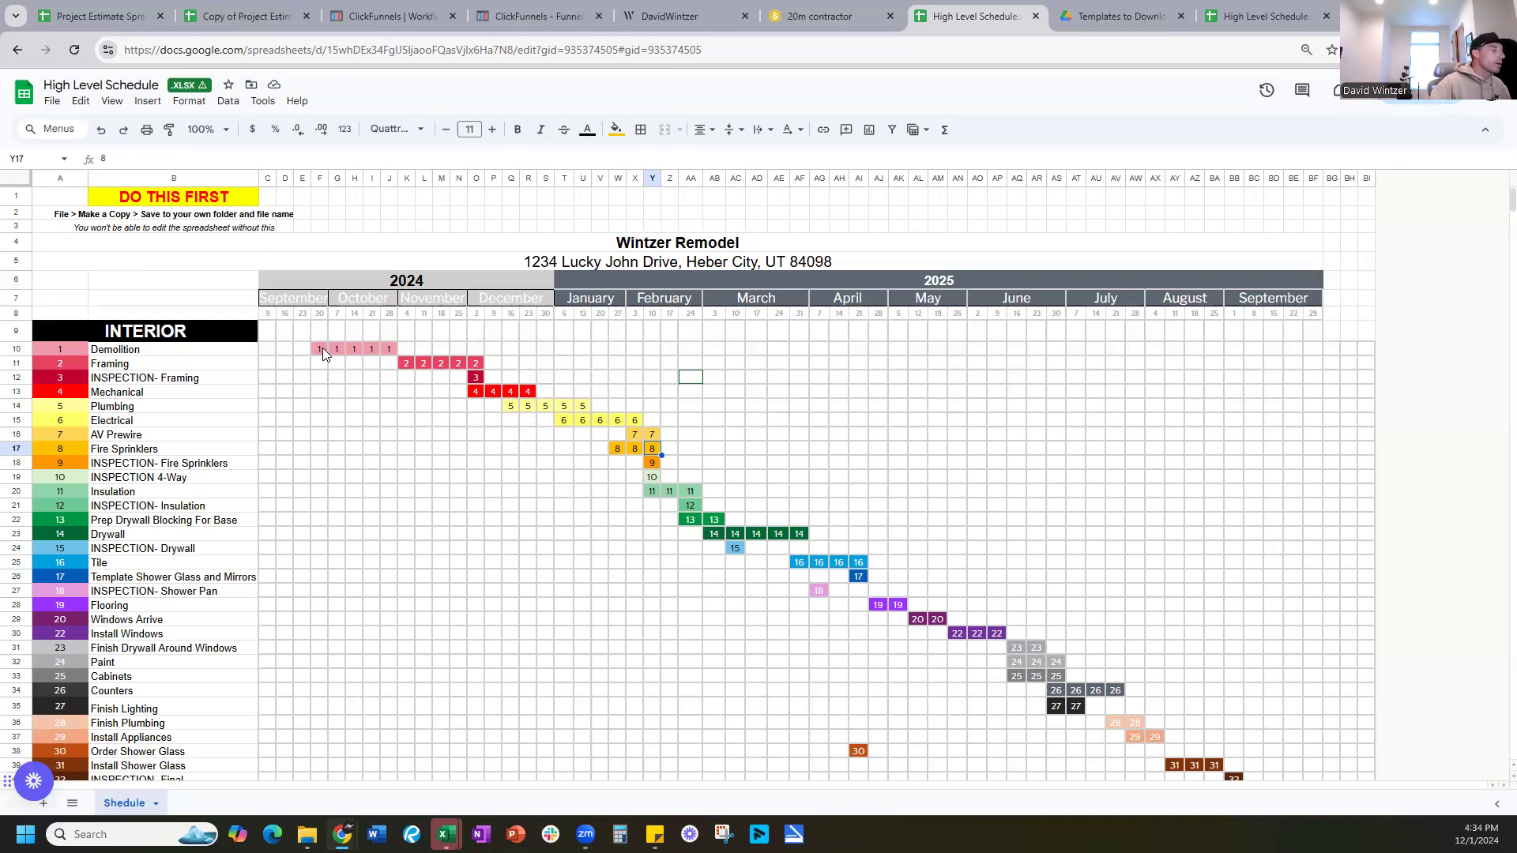
Look over the whole schedule from the project header and INTERIOR tasks down to the EXTERIOR section
scroll(353, 362, down, 2)
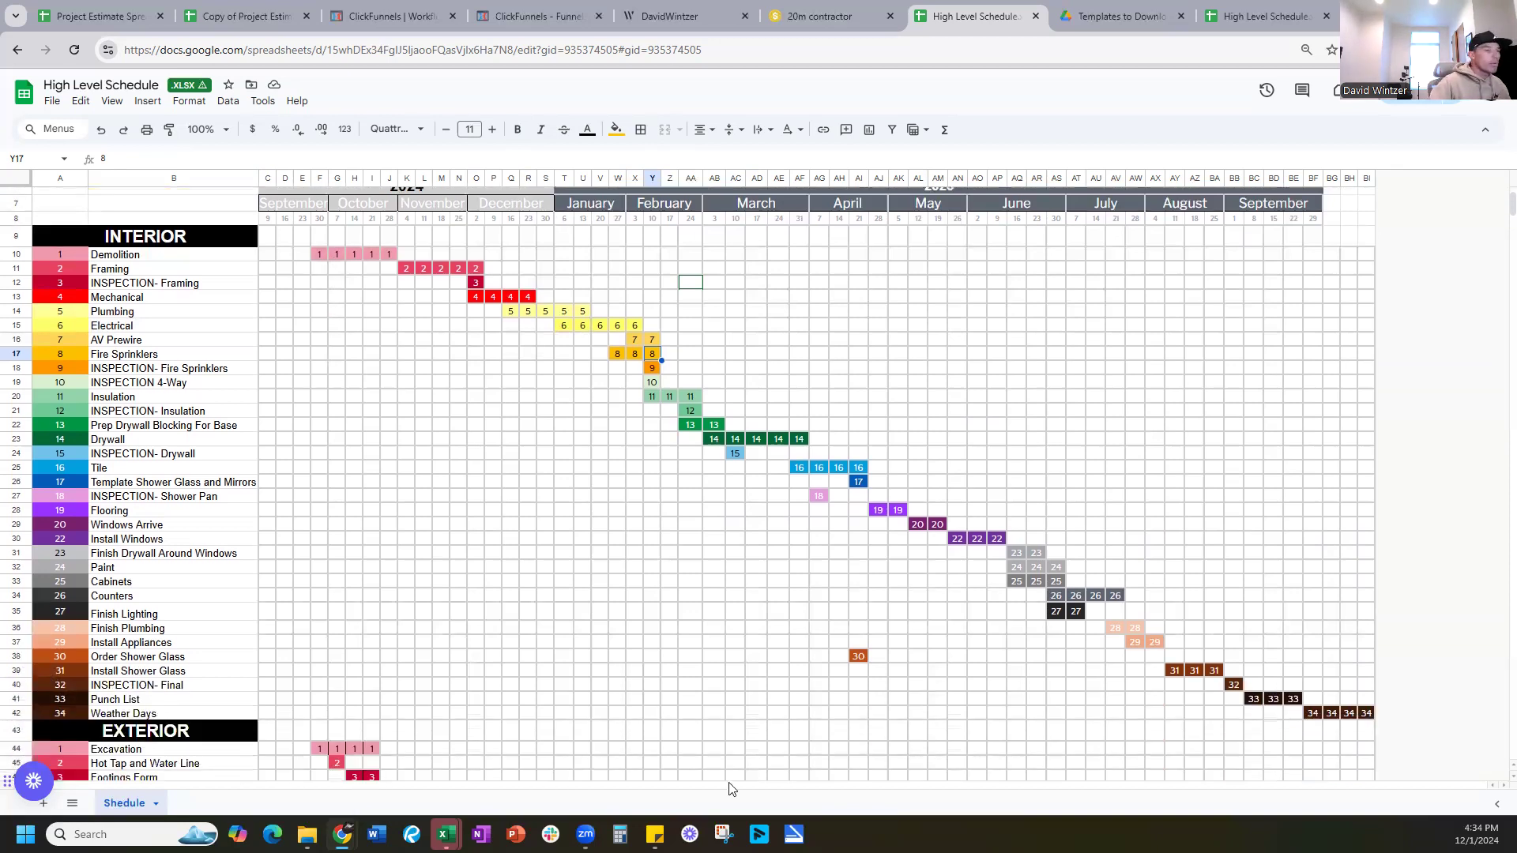
drag(997, 749, 1083, 748)
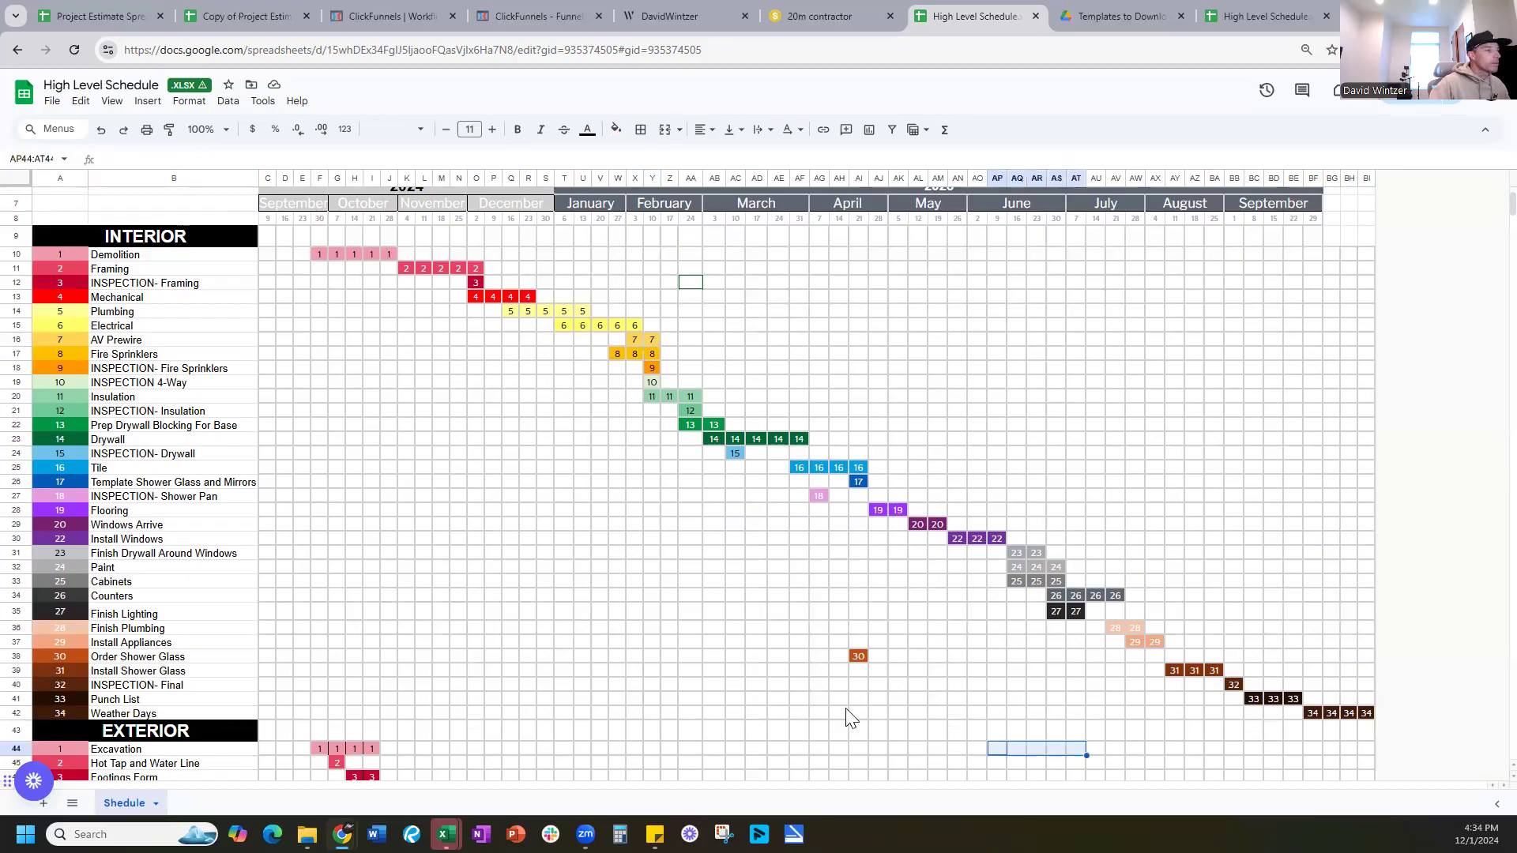
scroll(1296, 717, up, 2)
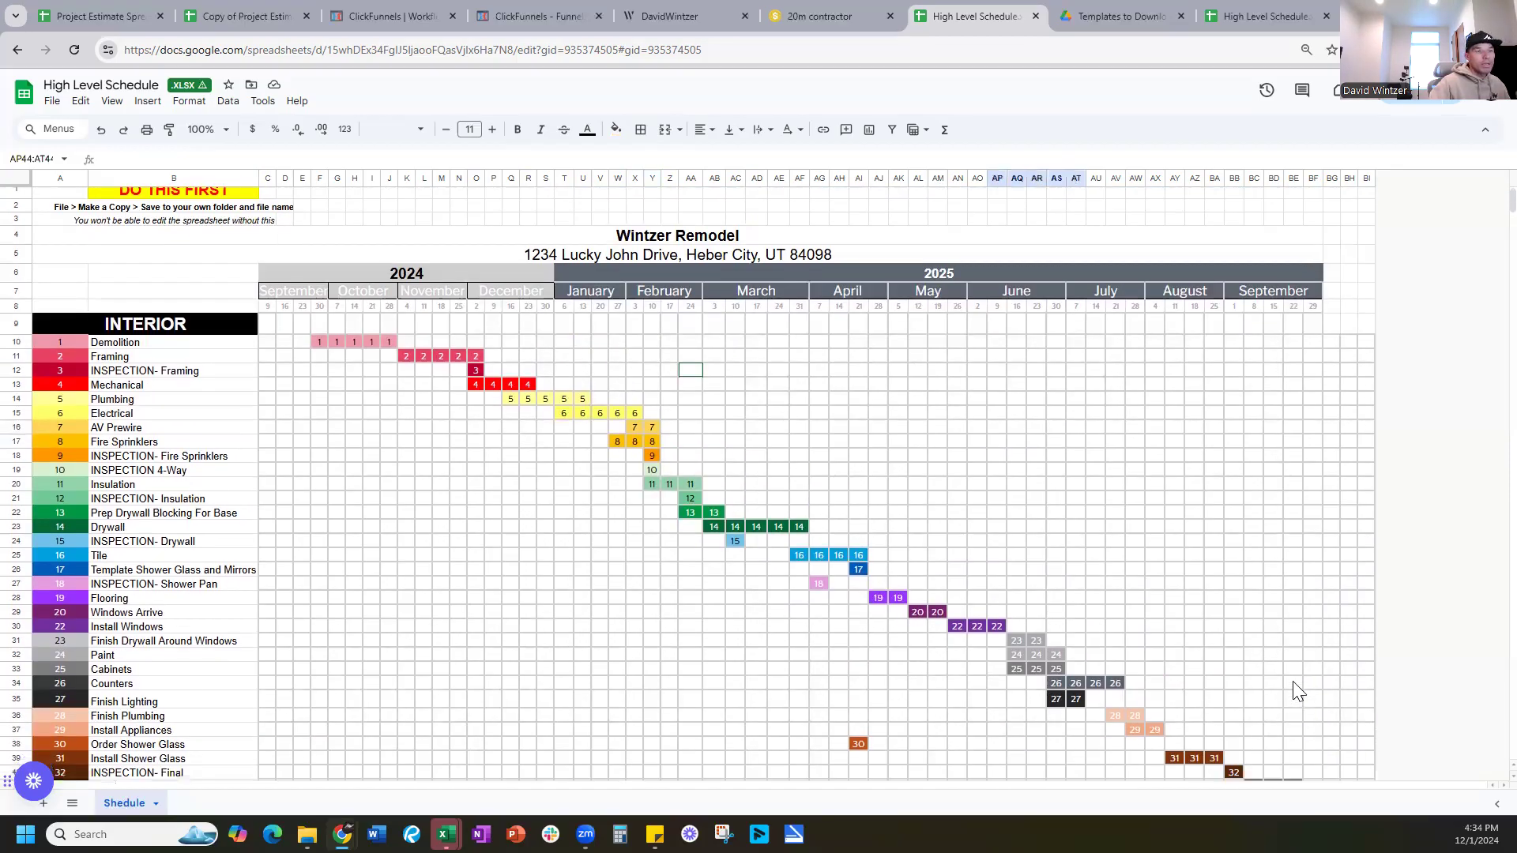
scroll(1296, 692, down, 2)
scroll(1367, 715, up, 2)
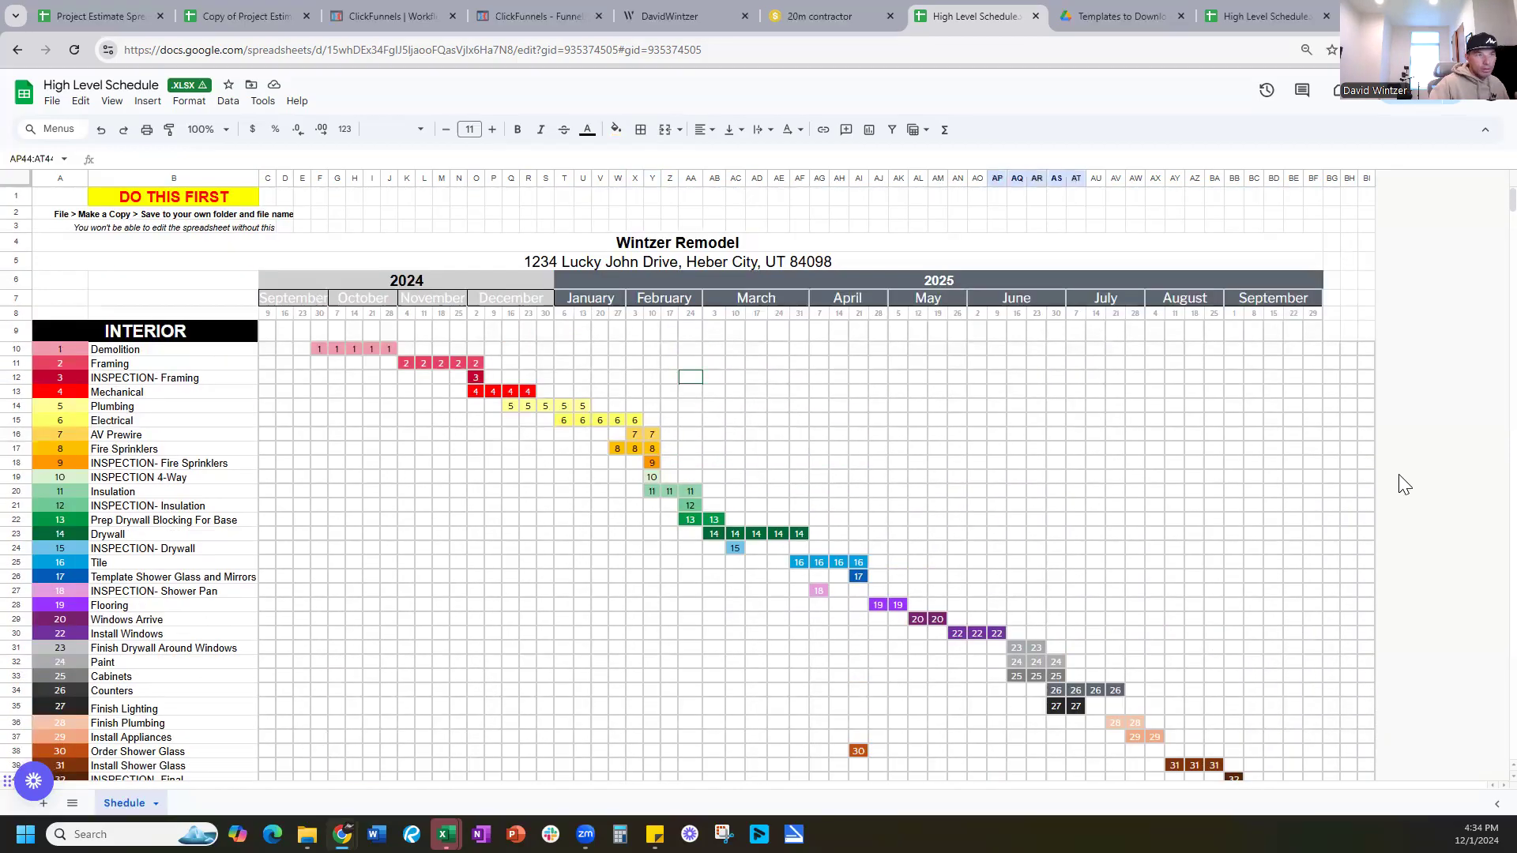
scroll(1367, 490, down, 2)
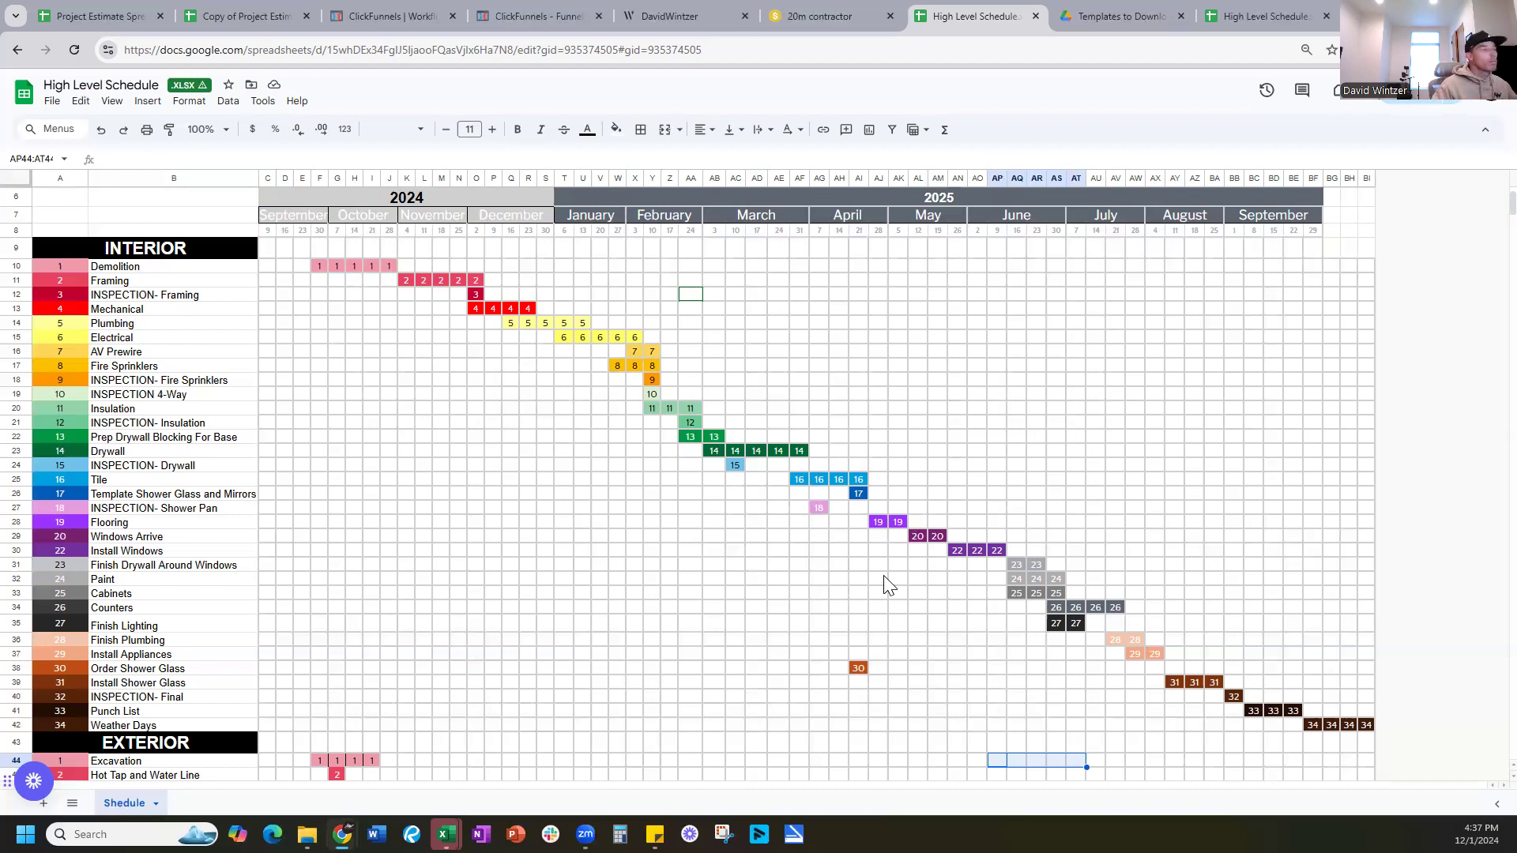
scroll(170, 399, down, 5)
scroll(261, 638, up, 6)
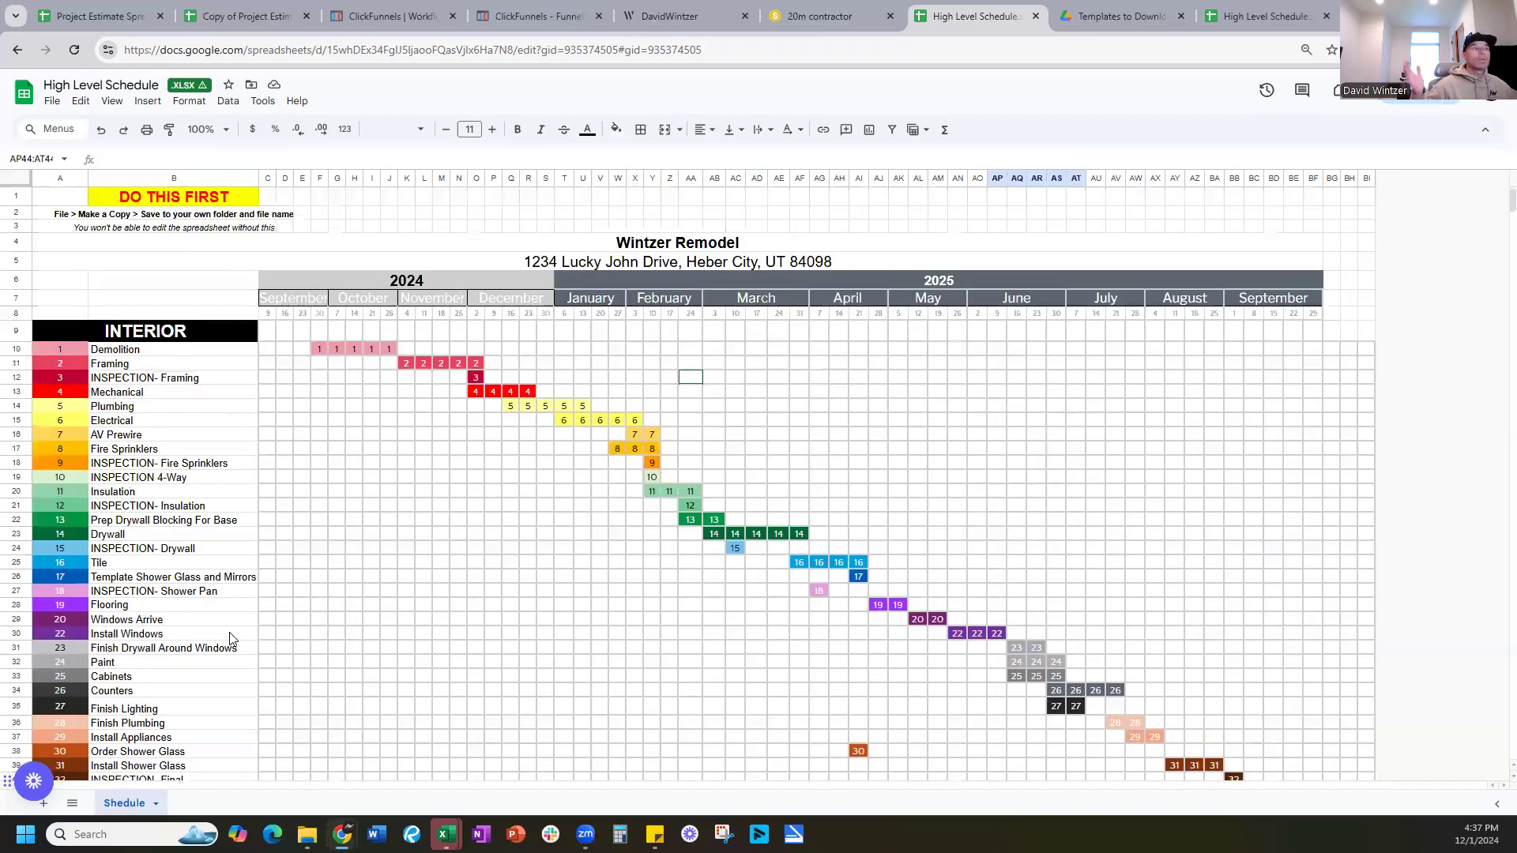